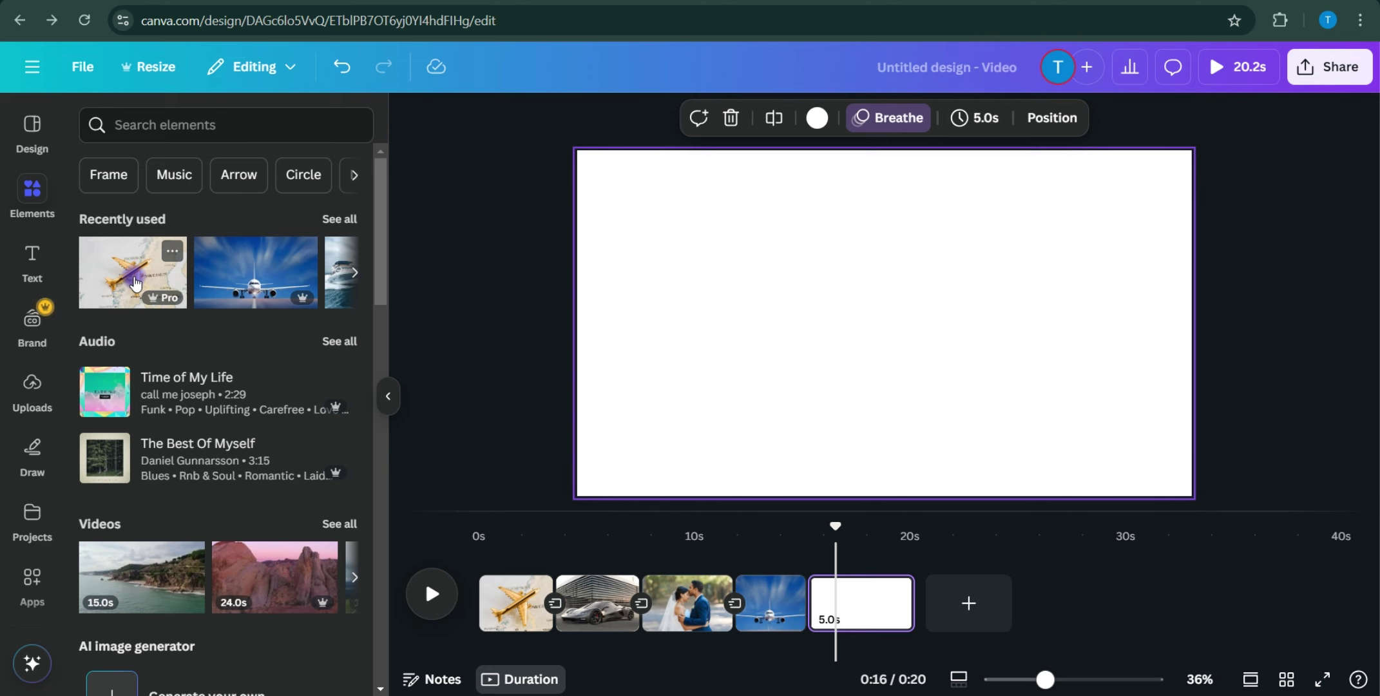
Add the recently used golden airplane map photo to the blank page and enlarge it to cover the whole page
left_click(134, 283)
left_click_drag(857, 291, 733, 251)
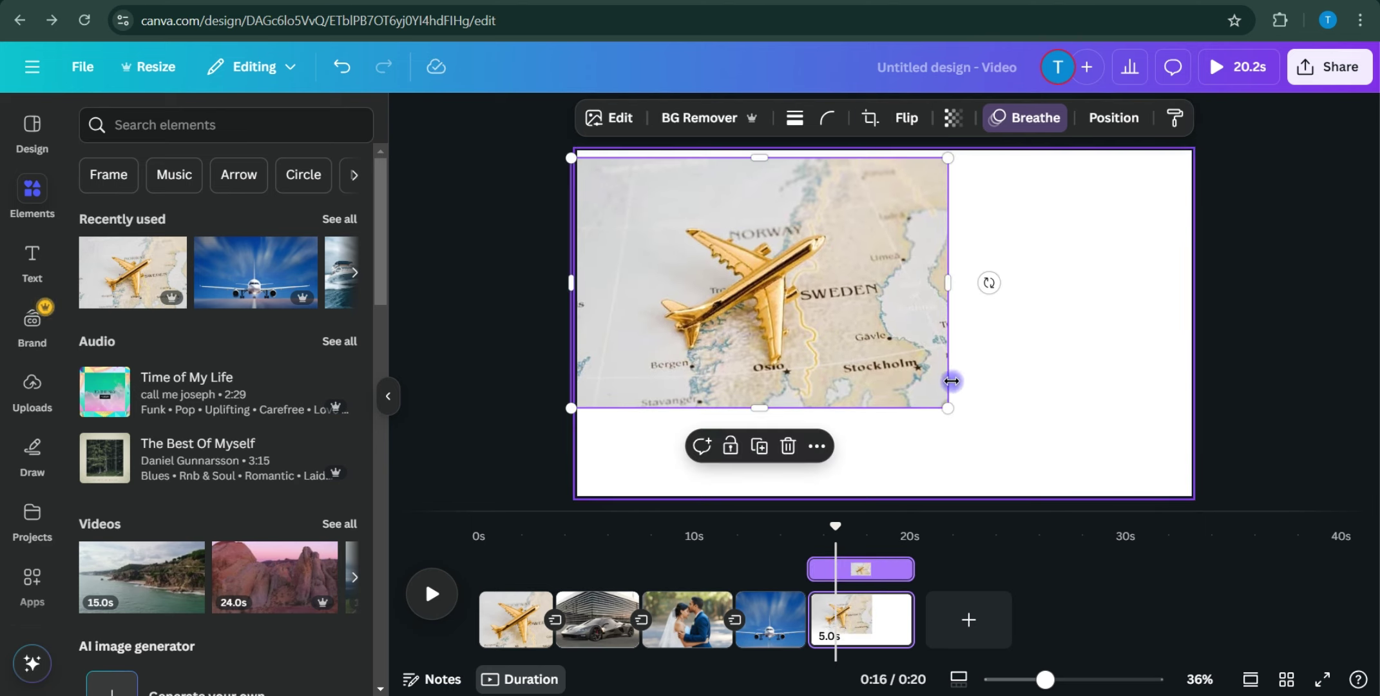
left_click_drag(947, 408, 1156, 484)
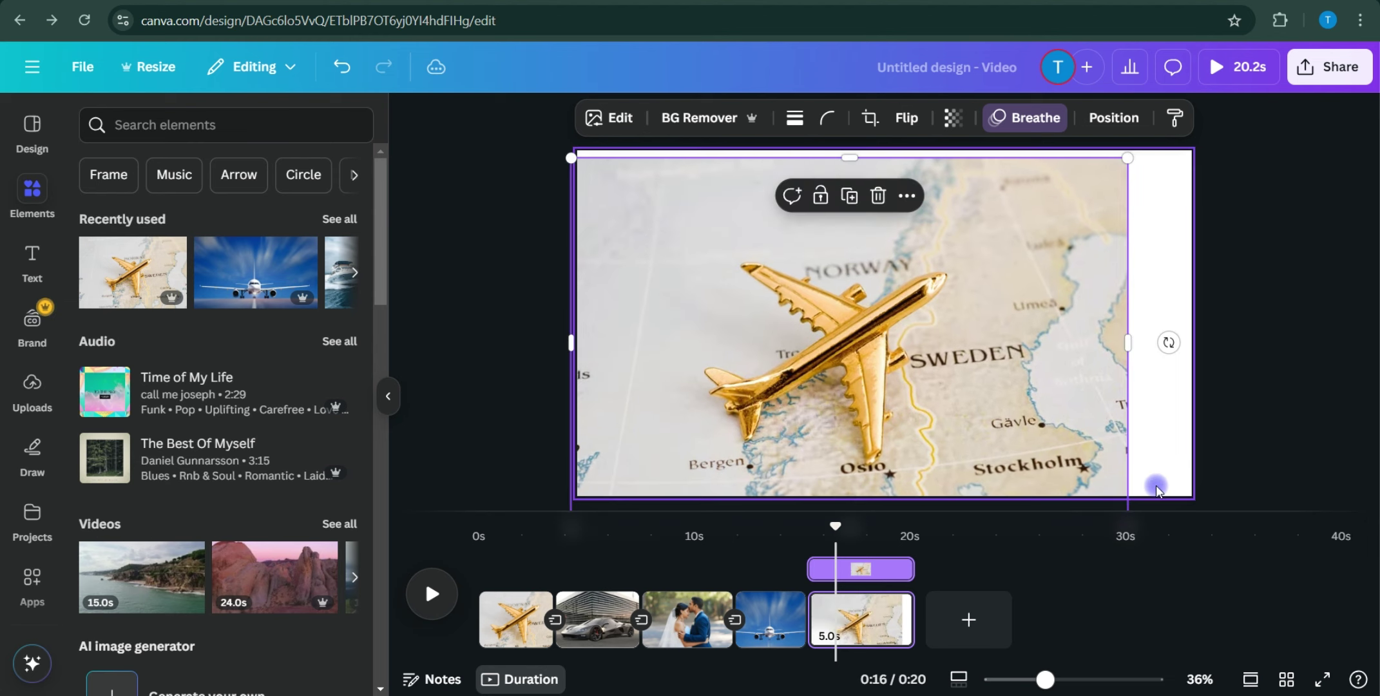
left_click_drag(1138, 351, 1192, 347)
left_click_drag(887, 161, 887, 108)
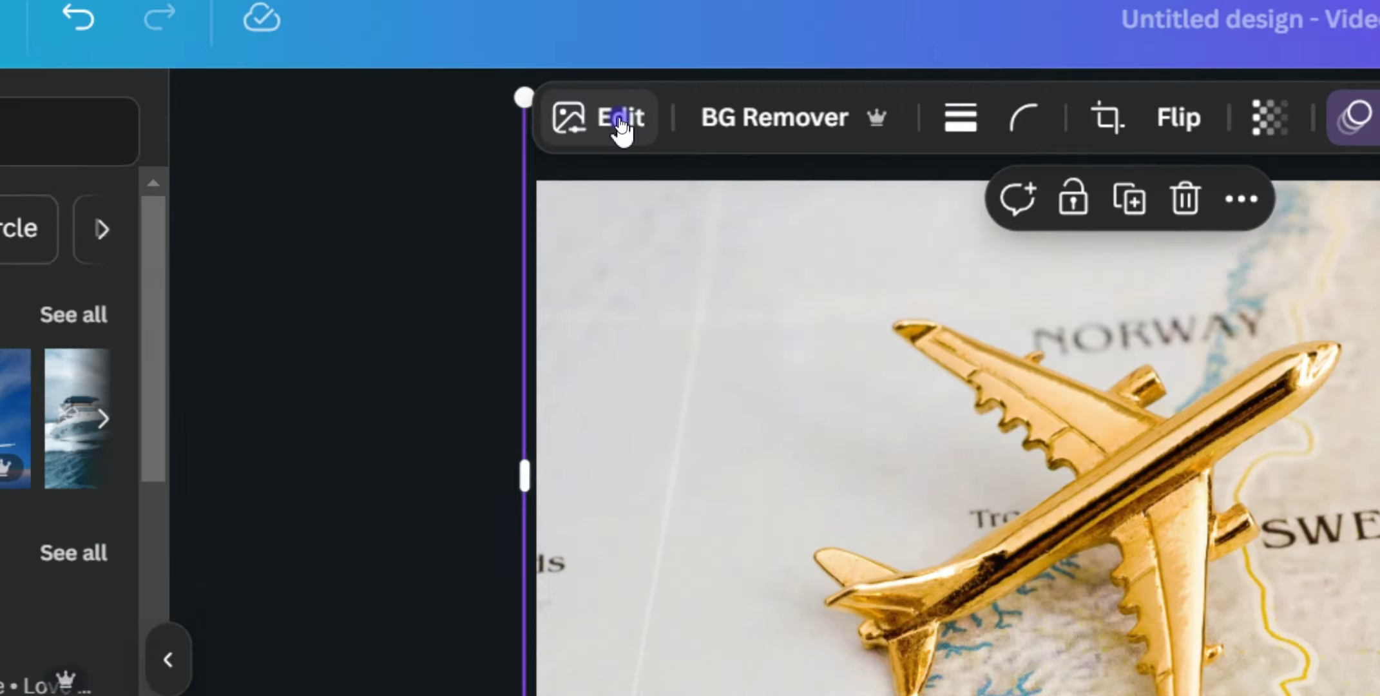
Separate the golden airplane from the map photo with Magic Grab, selecting the plane as the object
left_click(617, 119)
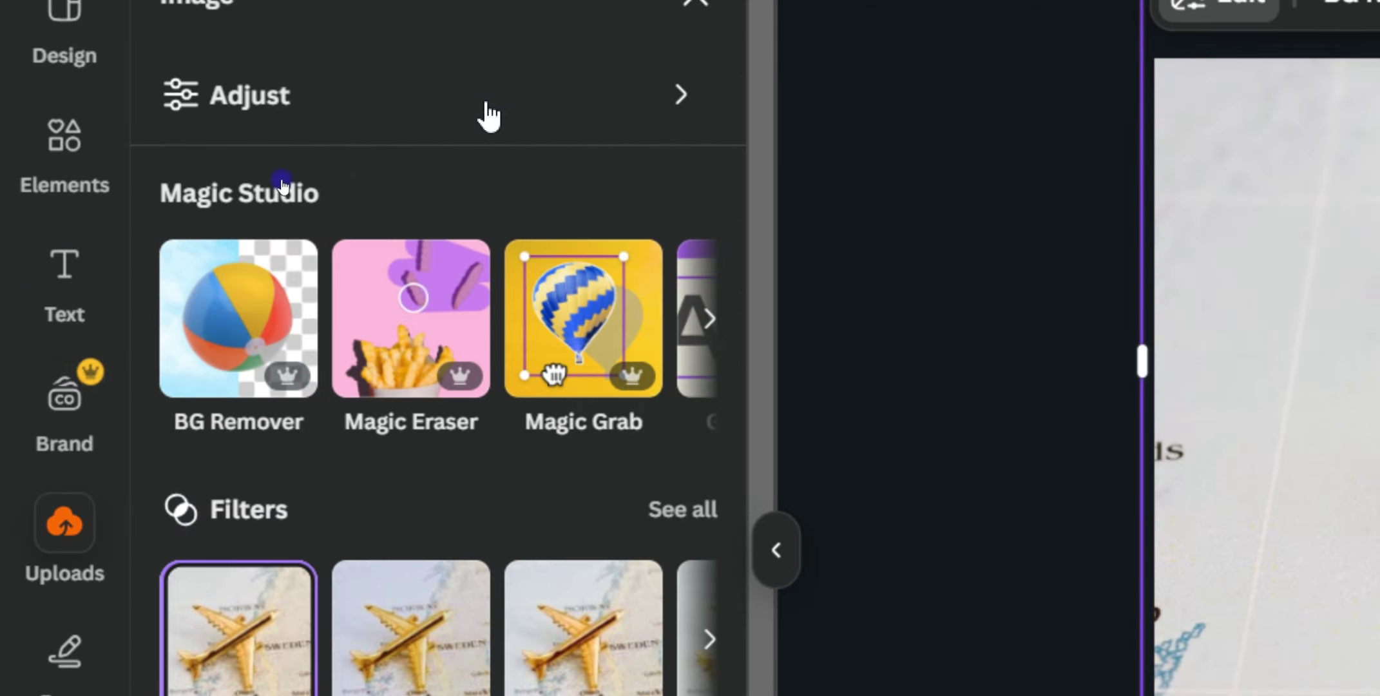
left_click(584, 325)
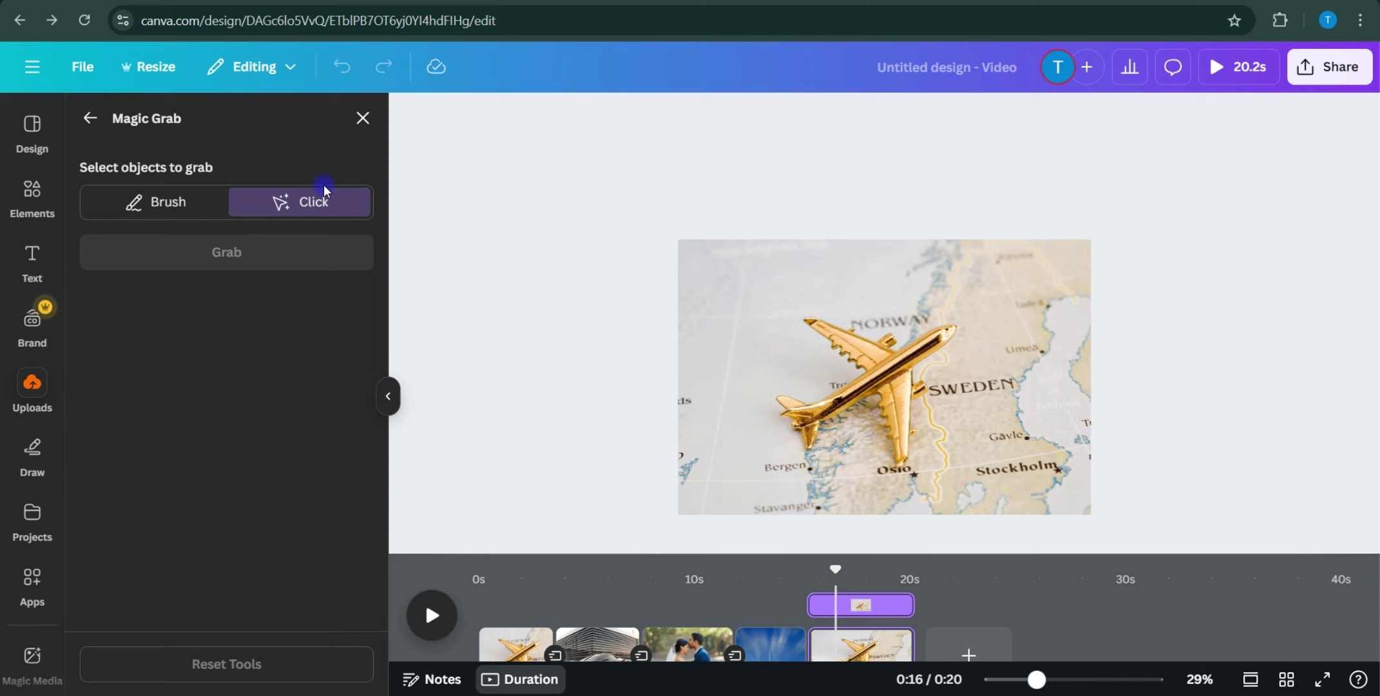
left_click(883, 381)
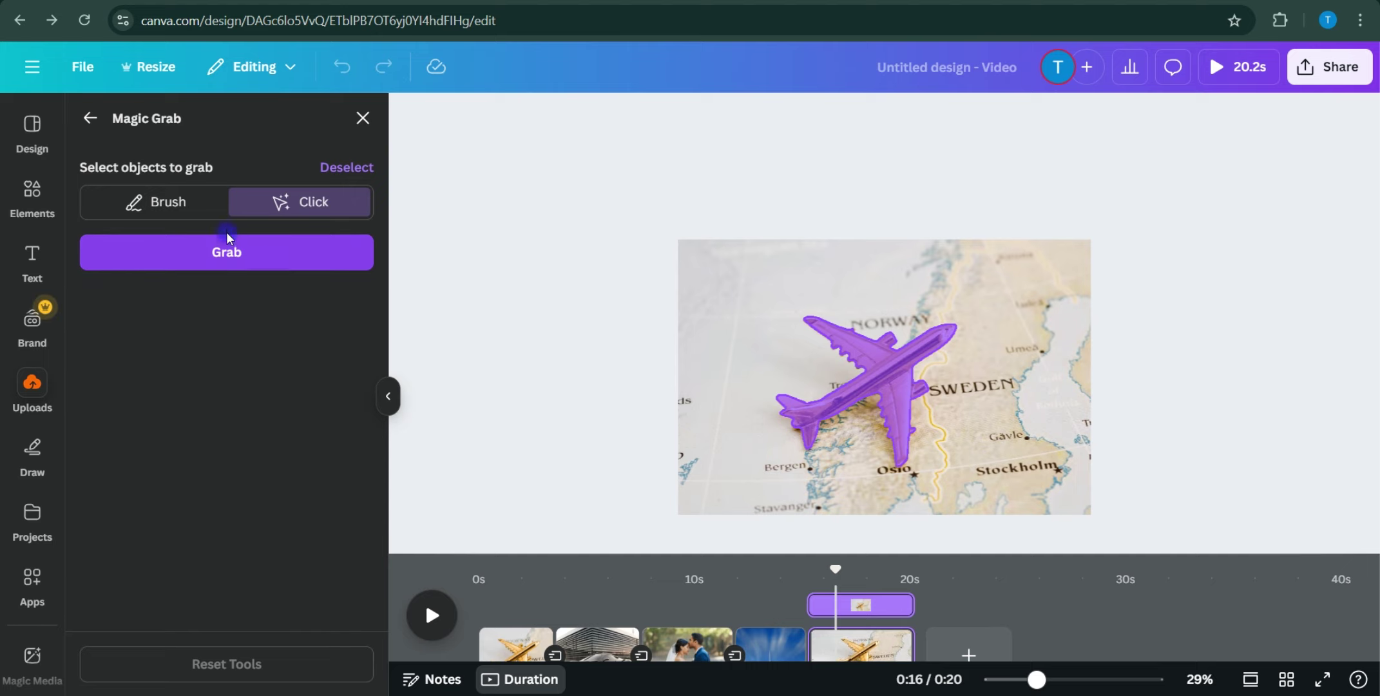
left_click(230, 257)
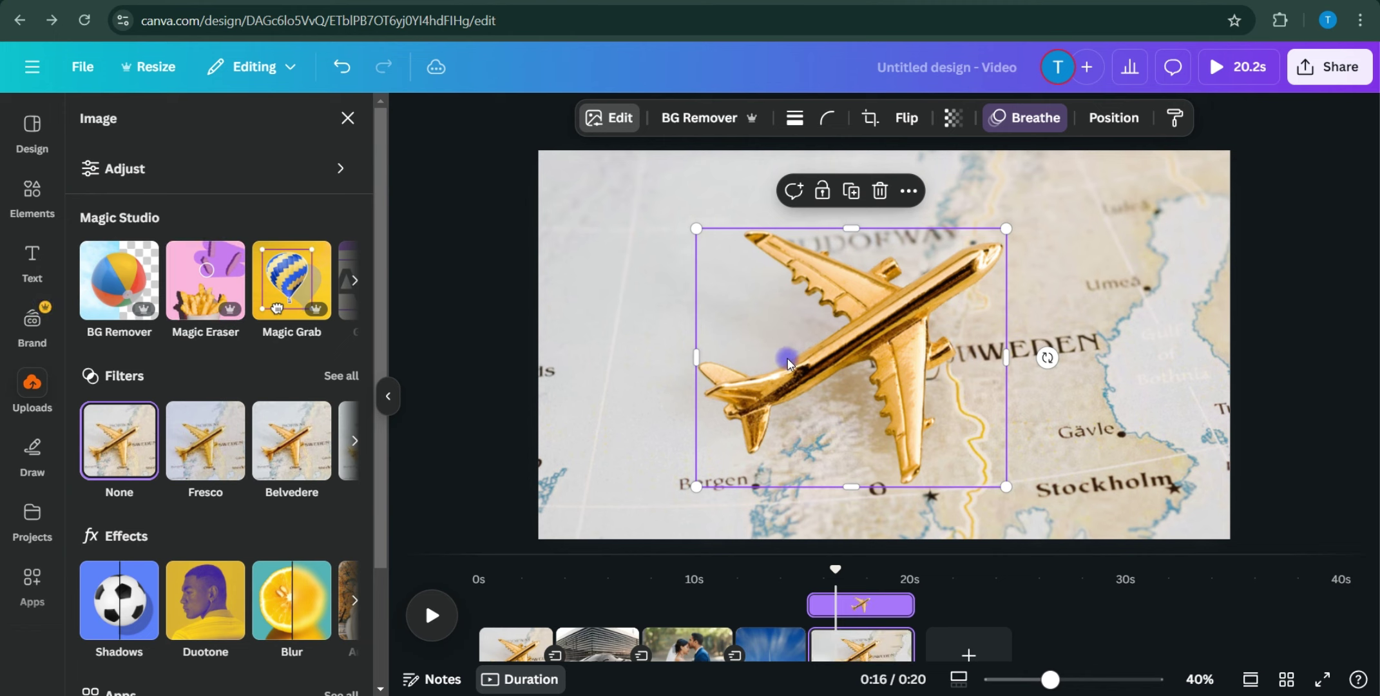
Shift the grabbed airplane down slightly, then enlarge the map background beyond the page edges and reposition it up and to the right
left_click_drag(840, 357, 845, 410)
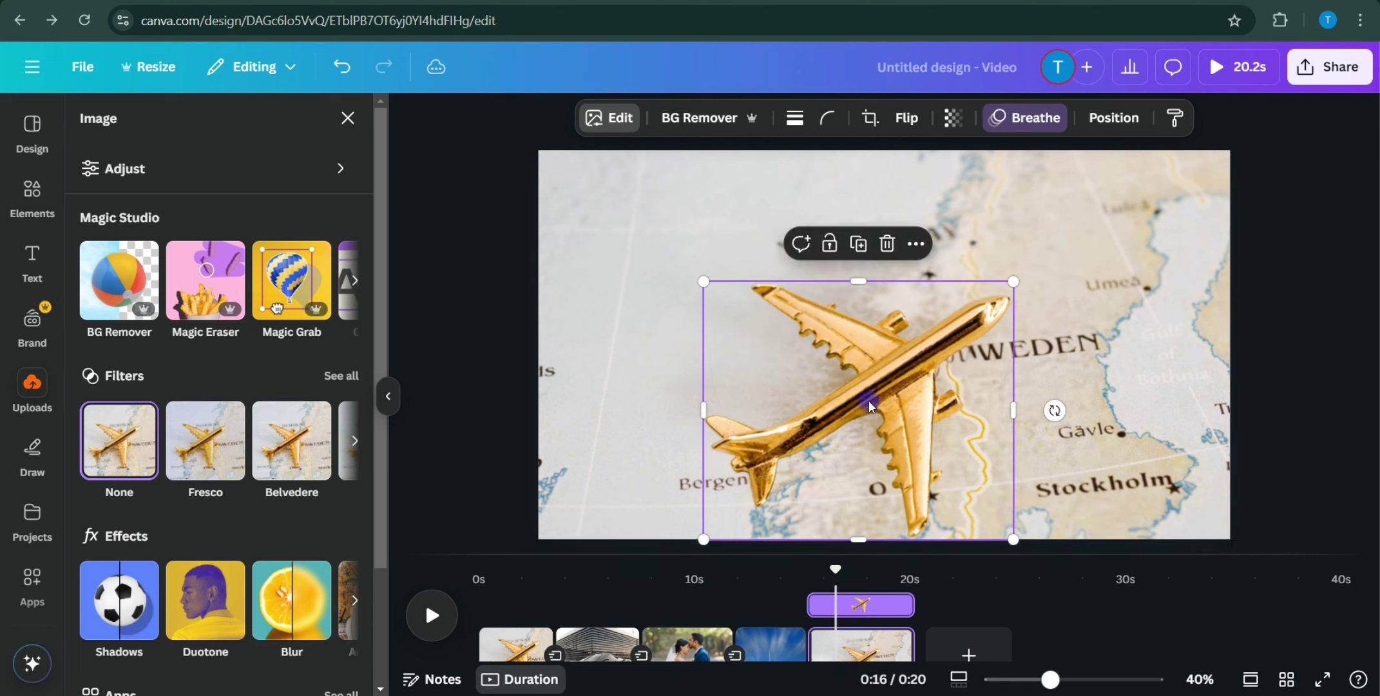
left_click(1074, 344)
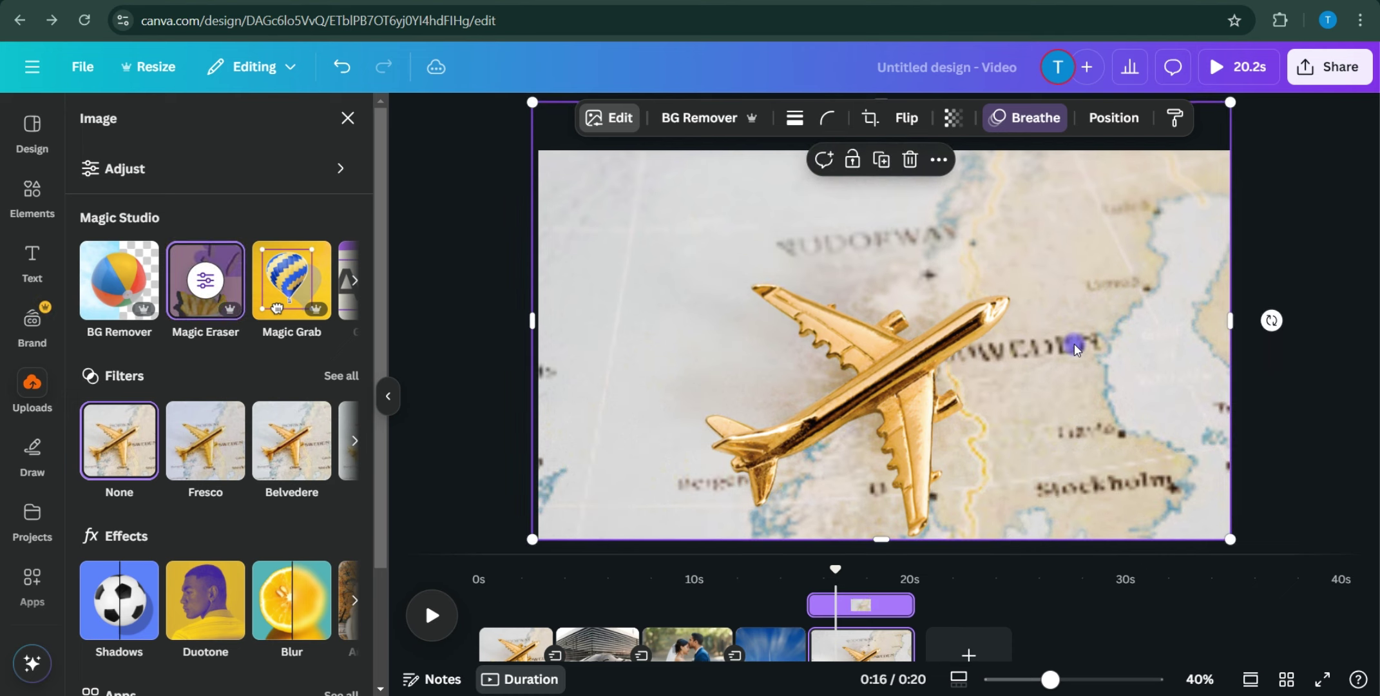
left_click_drag(1251, 317, 1296, 317)
left_click_drag(532, 322, 504, 321)
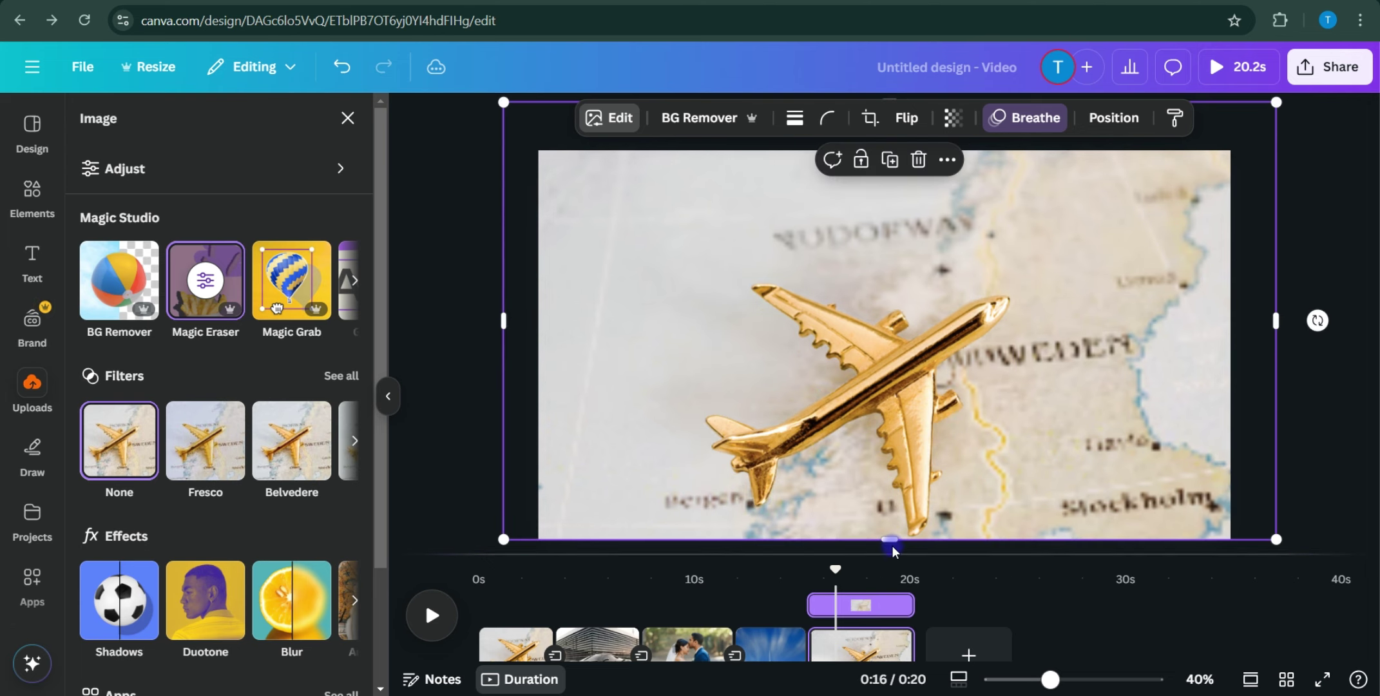
left_click_drag(890, 540, 884, 573)
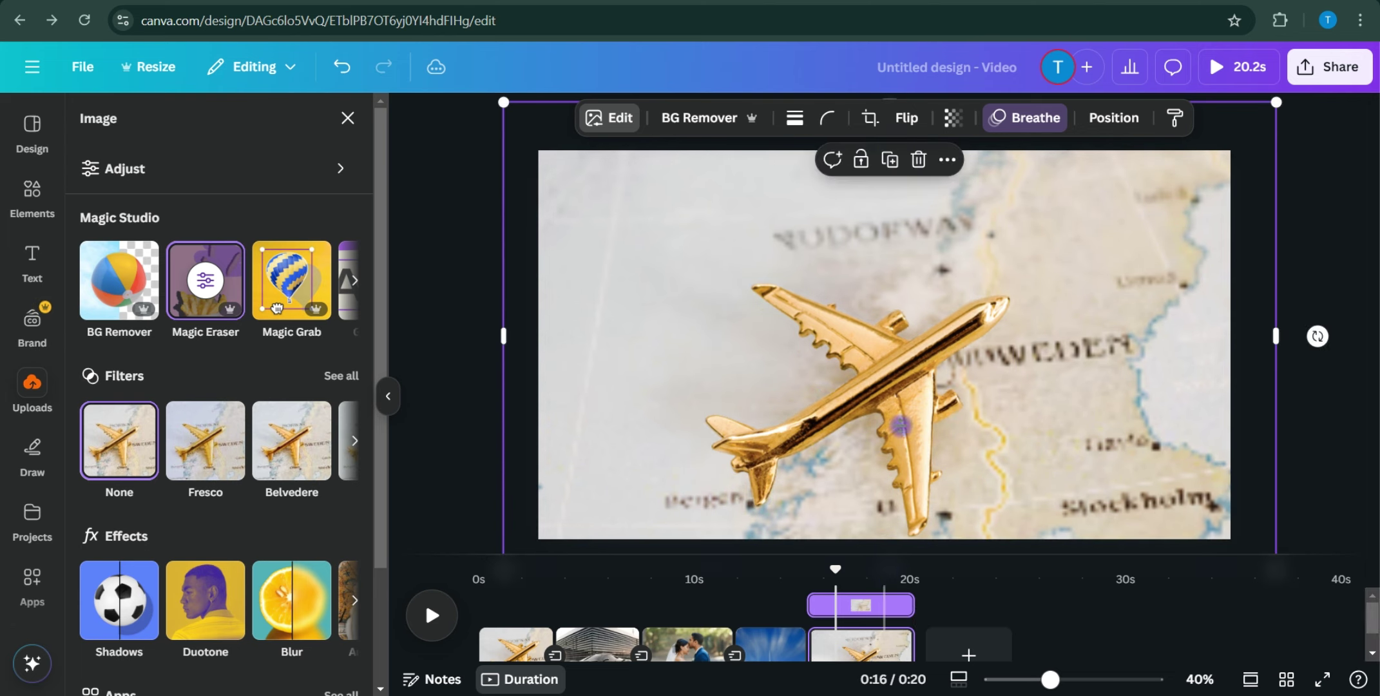
left_click_drag(940, 213, 971, 185)
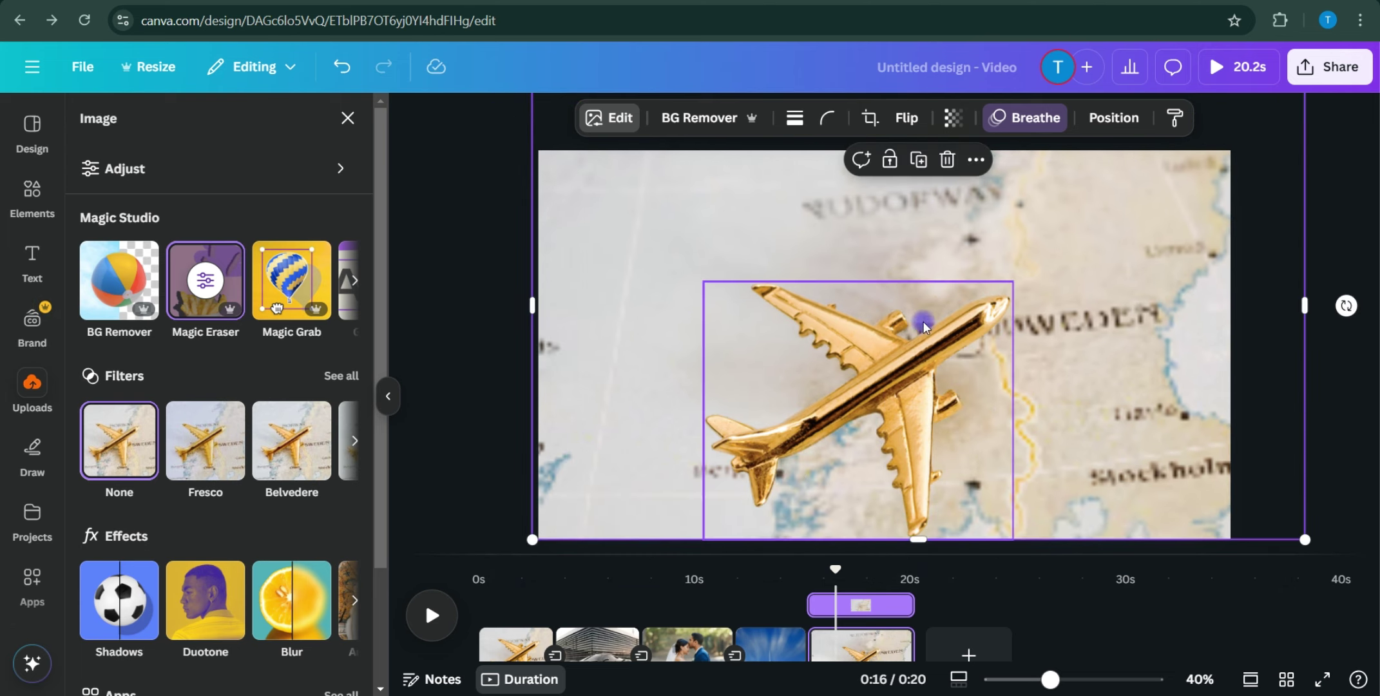
Raise the airplane on the map, shrink it slightly and nudge it to the right to cover the background's erased area
left_click_drag(890, 352, 890, 329)
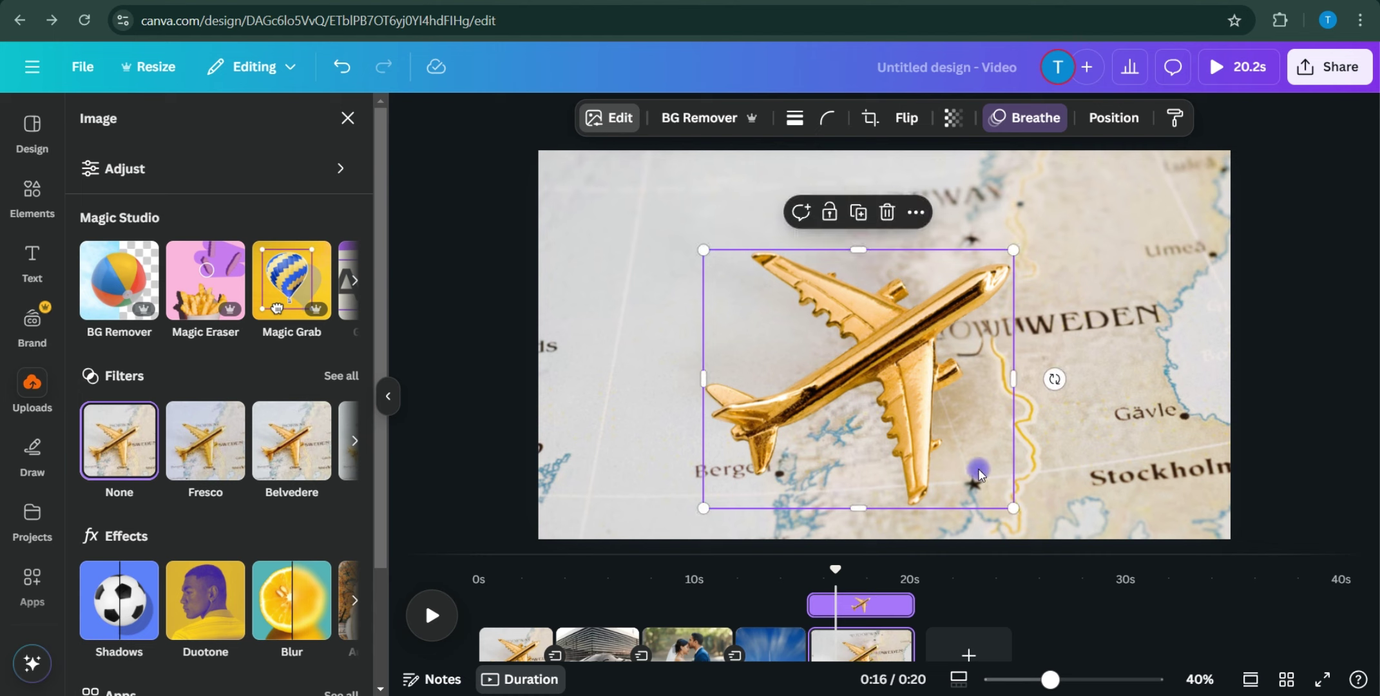
left_click_drag(965, 484, 1007, 506)
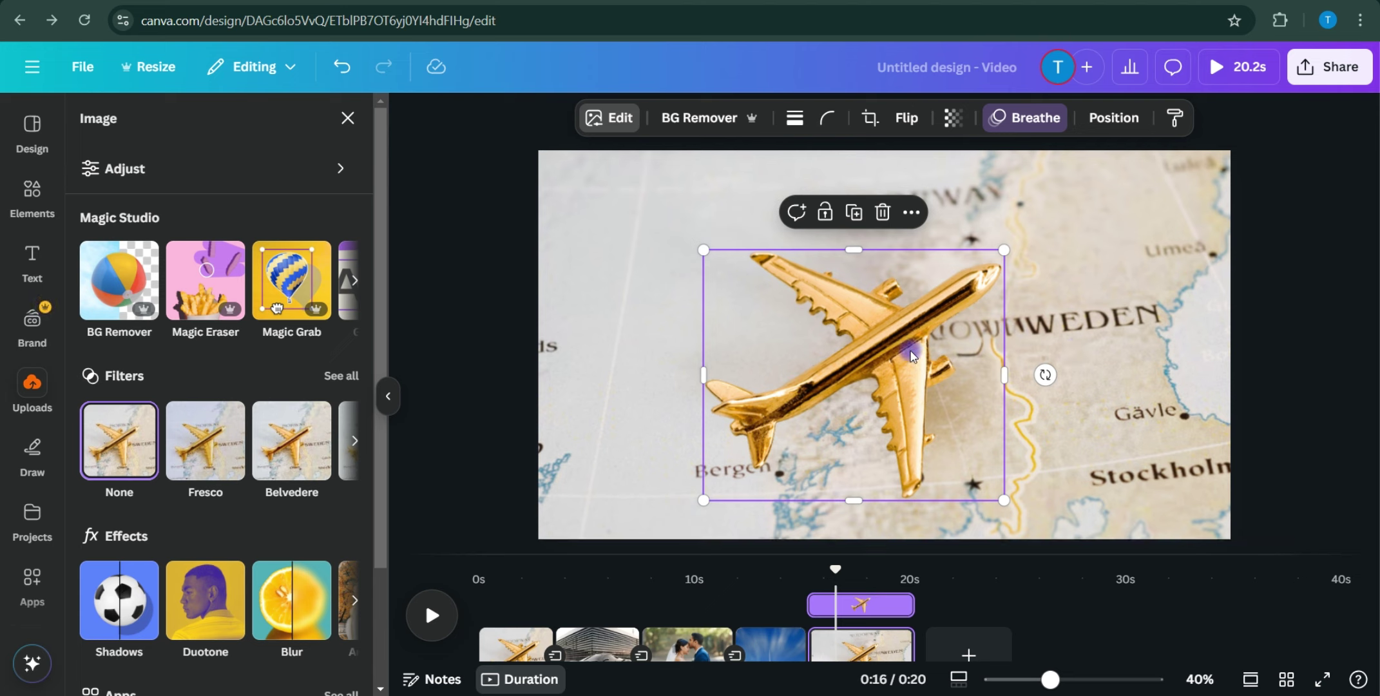
left_click_drag(912, 352, 931, 352)
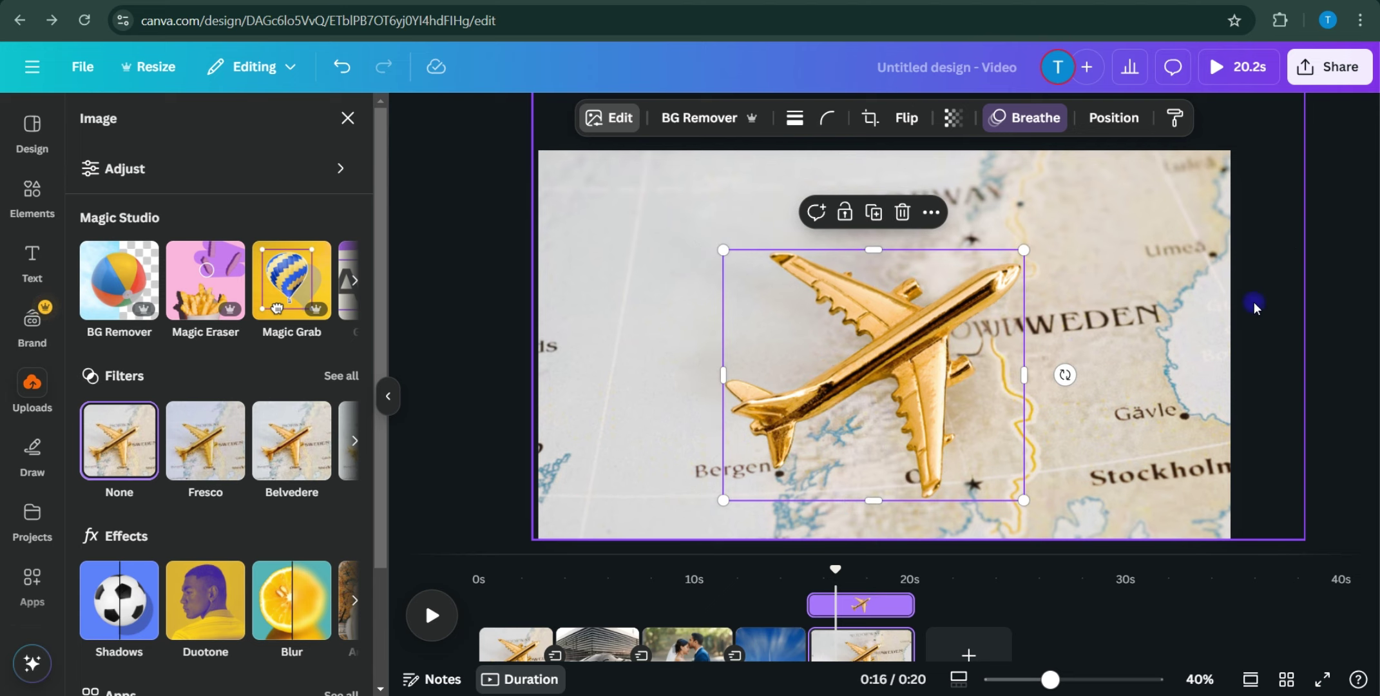
Set the airplane's Breathe animation to scale Out and raise its scale to about 70% of the range
left_click(1014, 122)
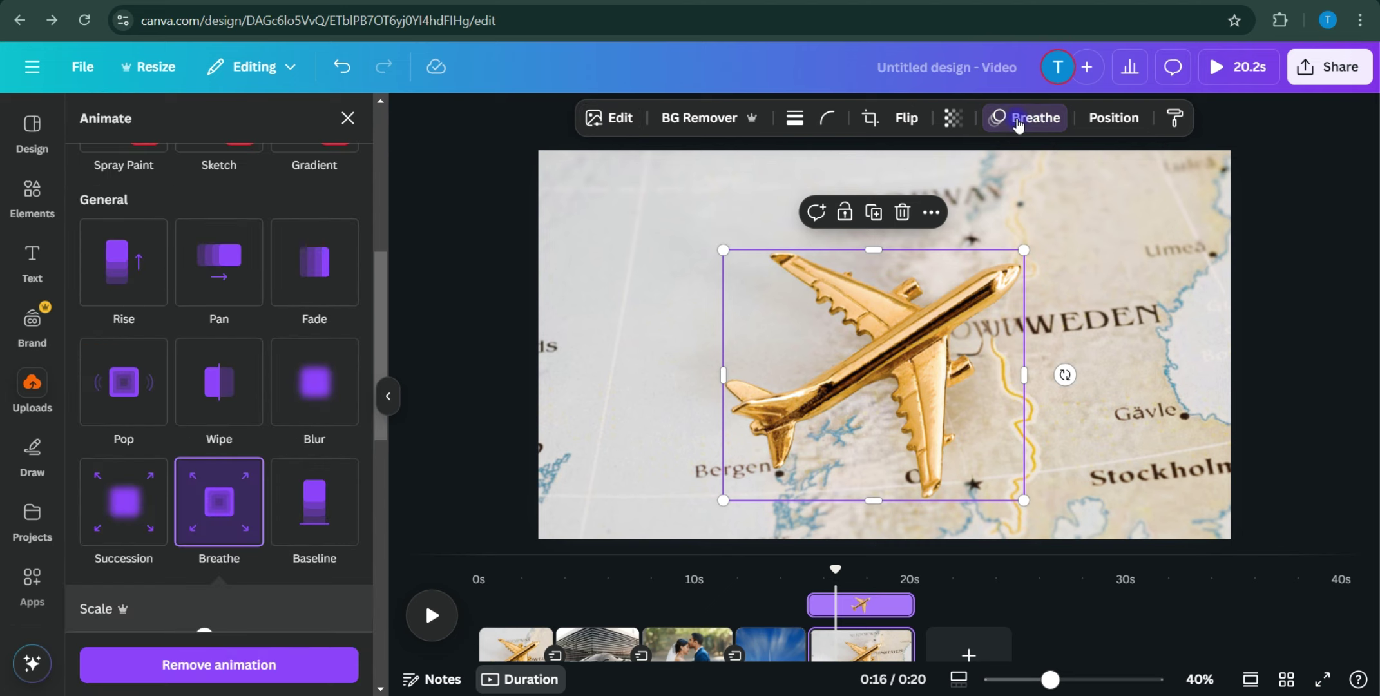
left_click_drag(391, 303, 394, 378)
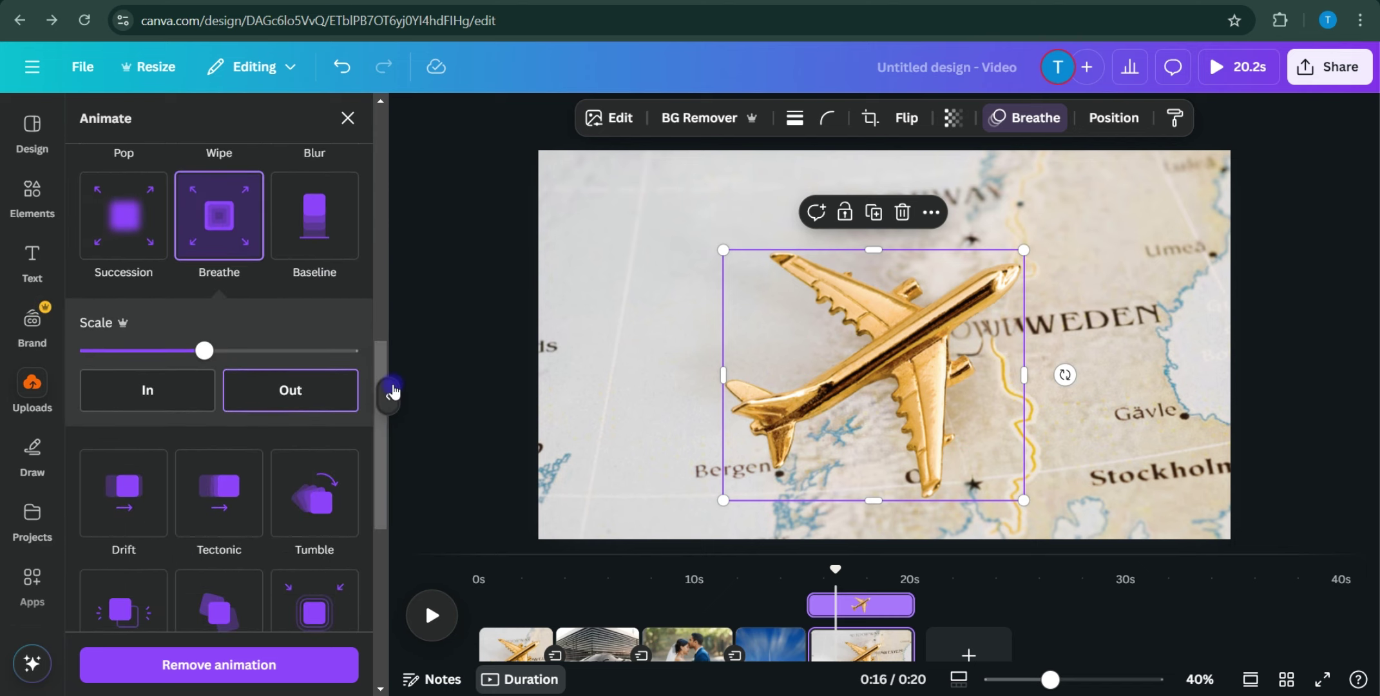
scroll(342, 424, "up", 4)
left_click_drag(380, 299, 383, 426)
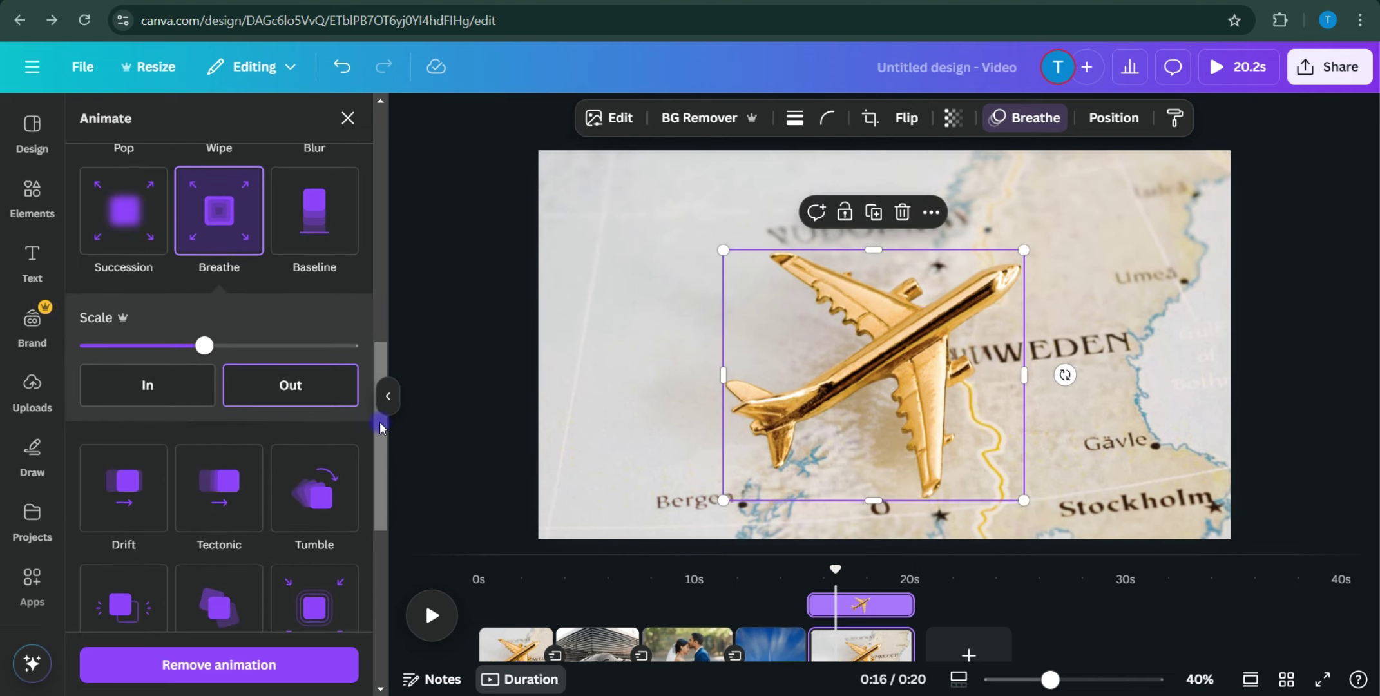
left_click(277, 384)
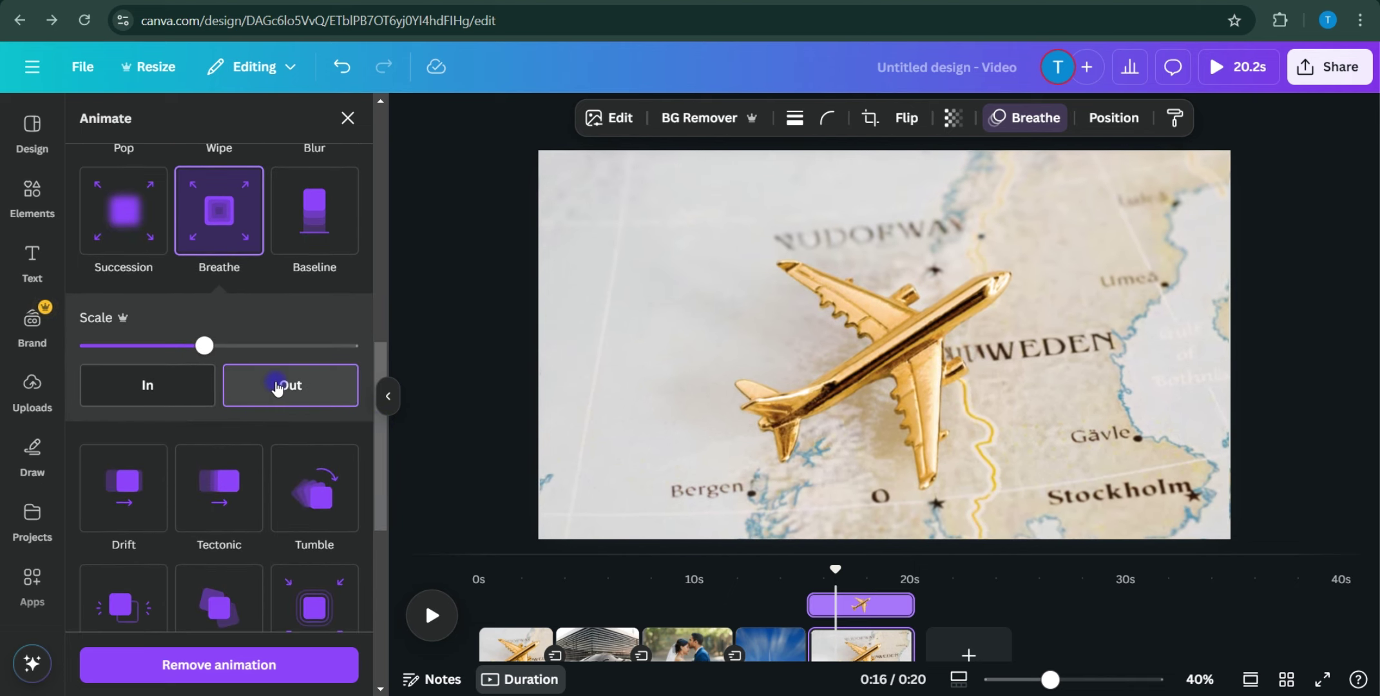
left_click(132, 390)
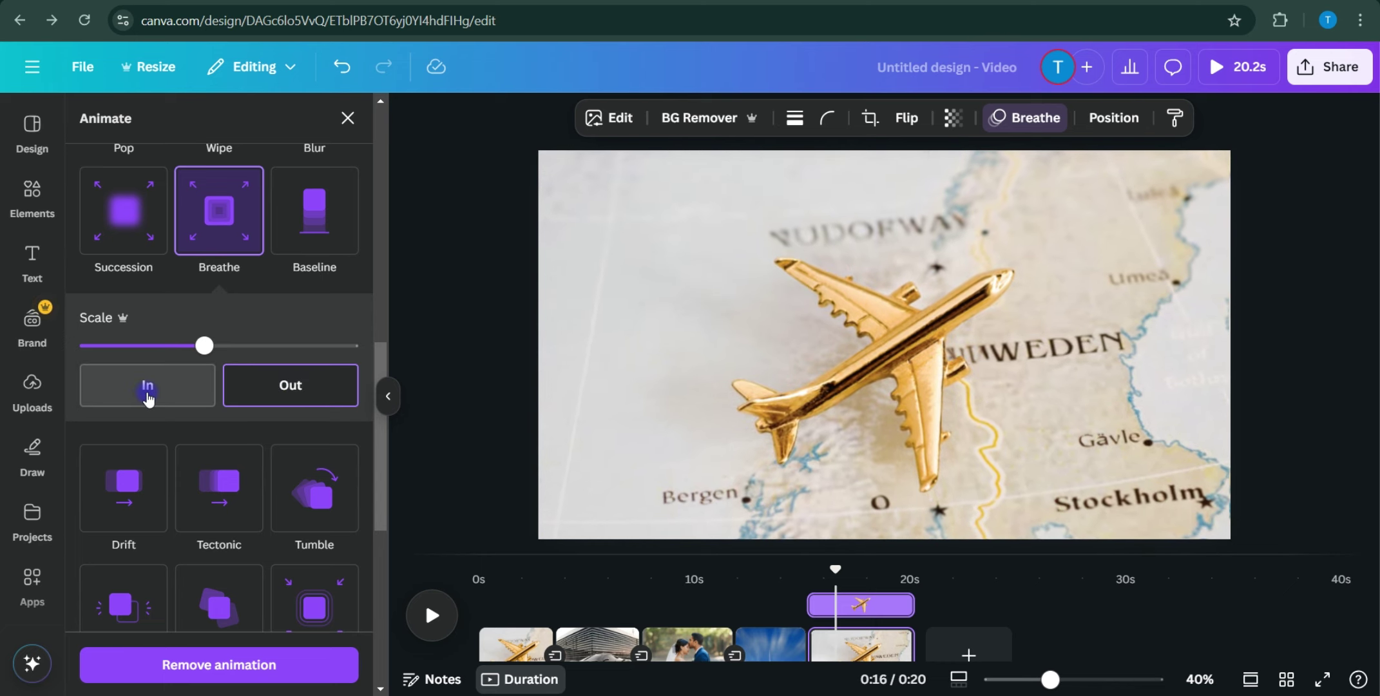
left_click(148, 394)
left_click_drag(204, 346, 245, 348)
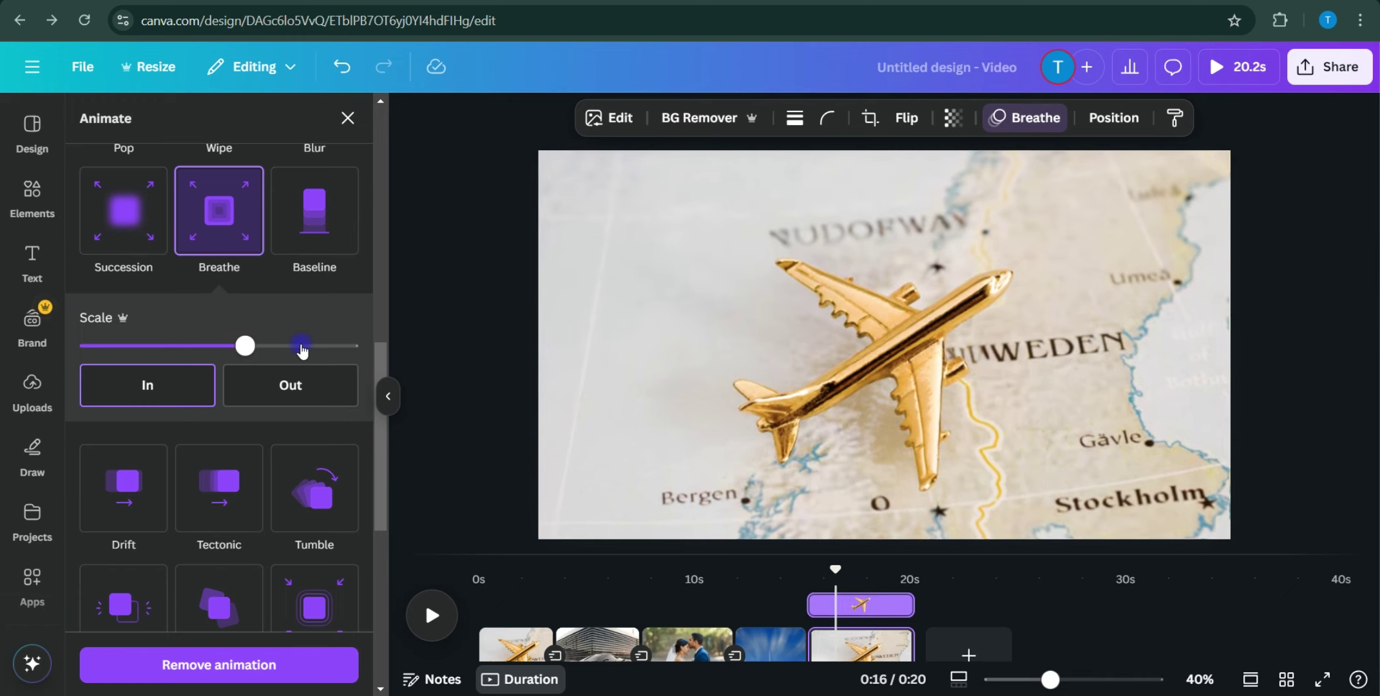
left_click(297, 381)
left_click_drag(245, 346, 279, 347)
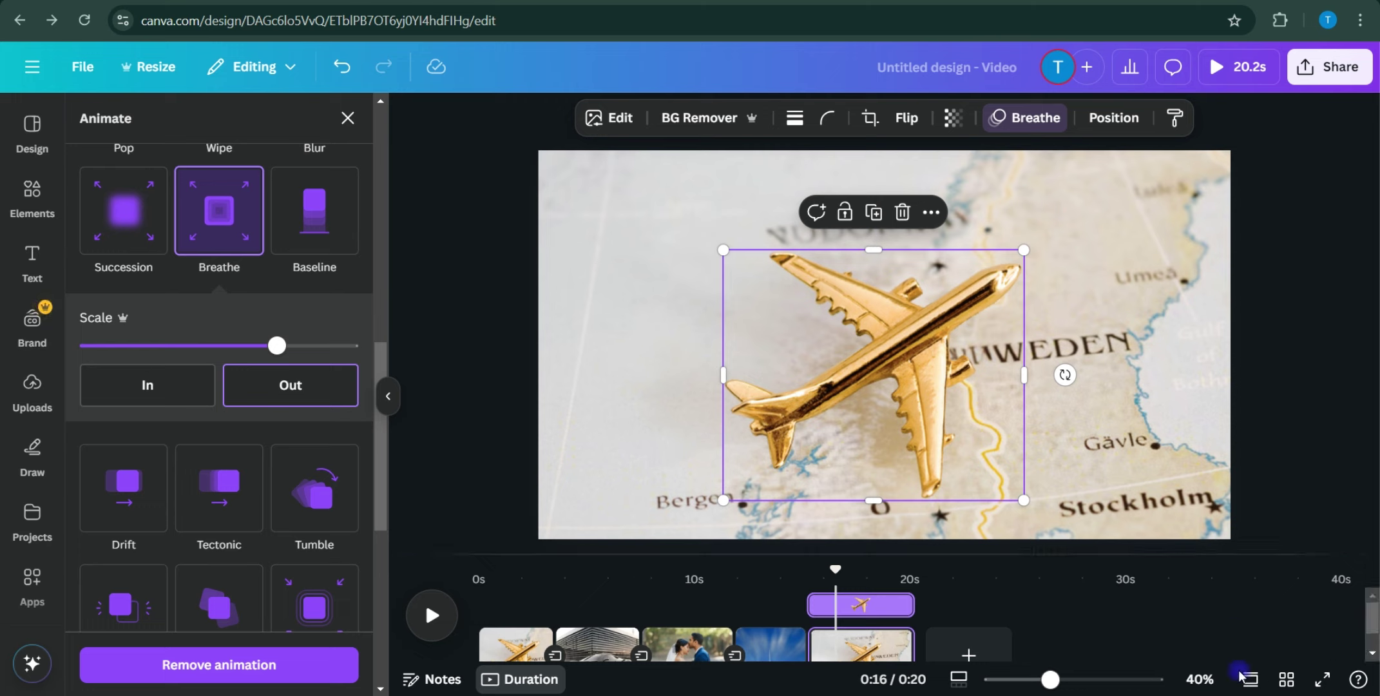
Add a new page to the end of the video and place the uploaded photo of the embracing wedding couple on it
left_click(965, 651)
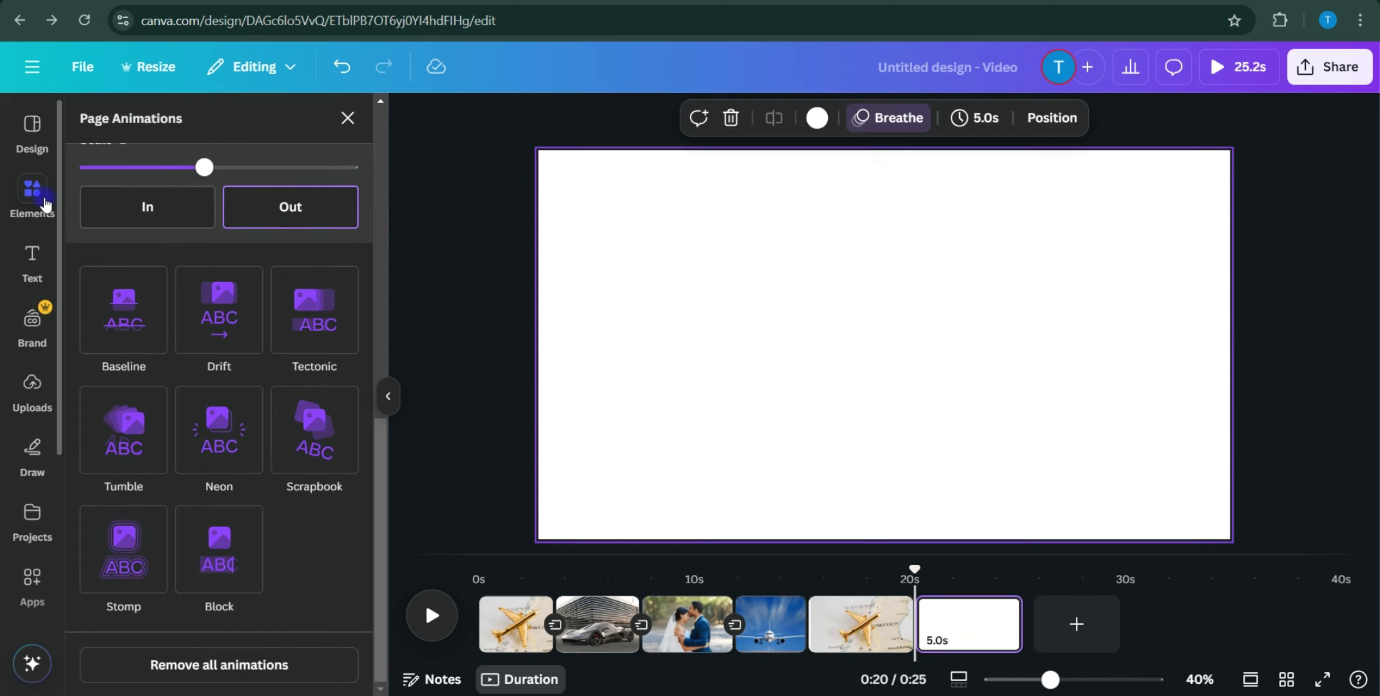
left_click(46, 203)
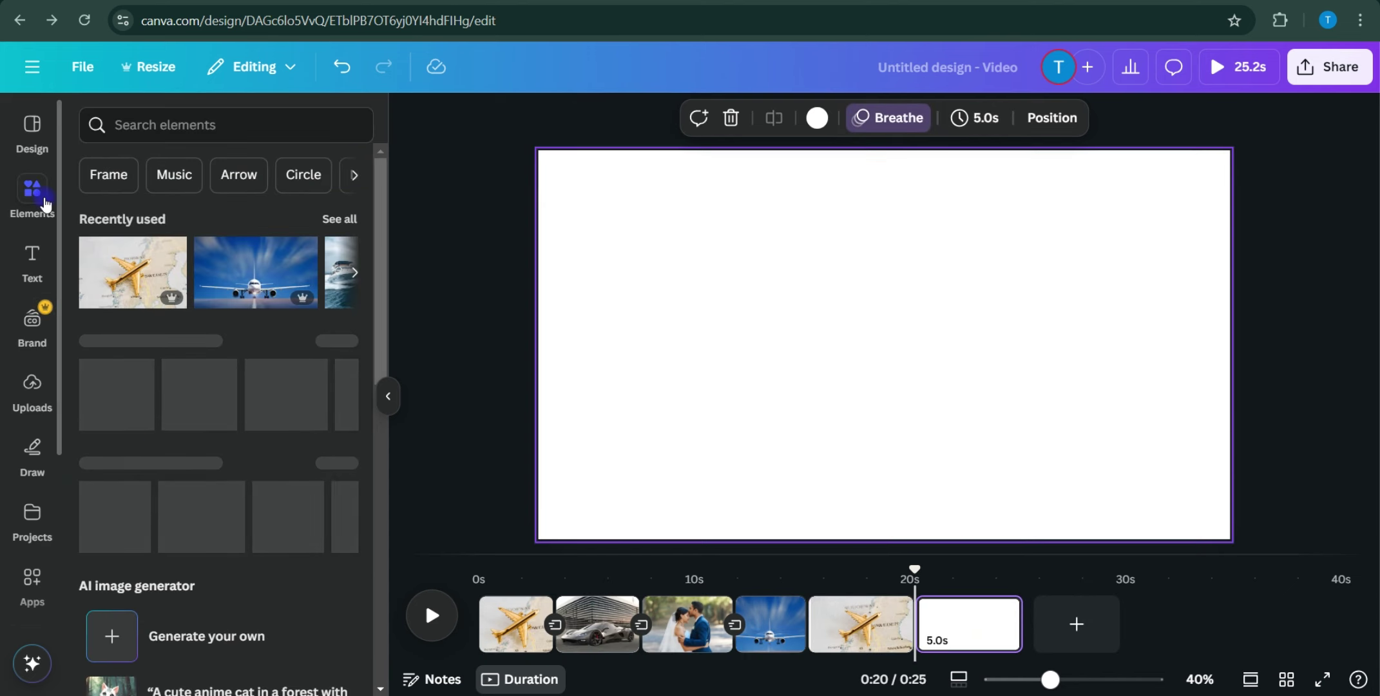
left_click(31, 401)
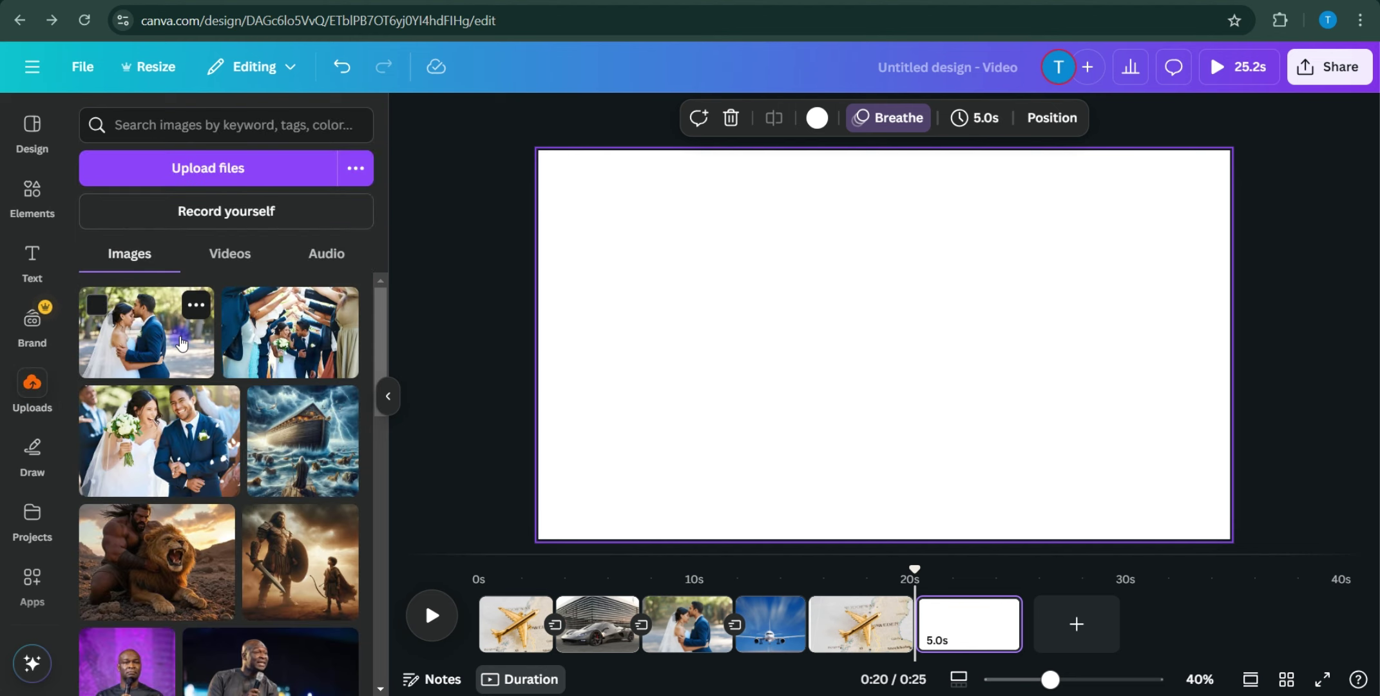
left_click(182, 343)
Enlarge the wedding photo to full page height at 1,600 × 1,080 and centre it on the page
left_click_drag(834, 368, 662, 291)
left_click_drag(883, 395, 927, 459)
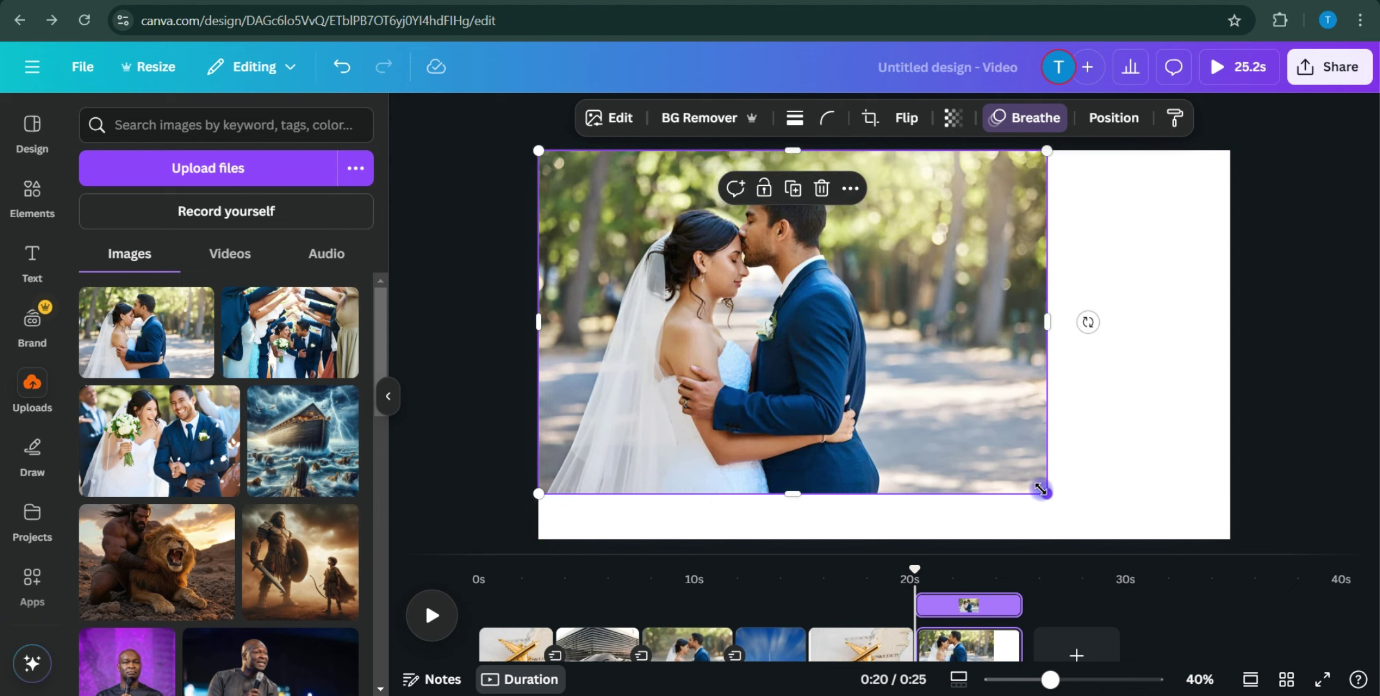
left_click_drag(1040, 490, 1113, 529)
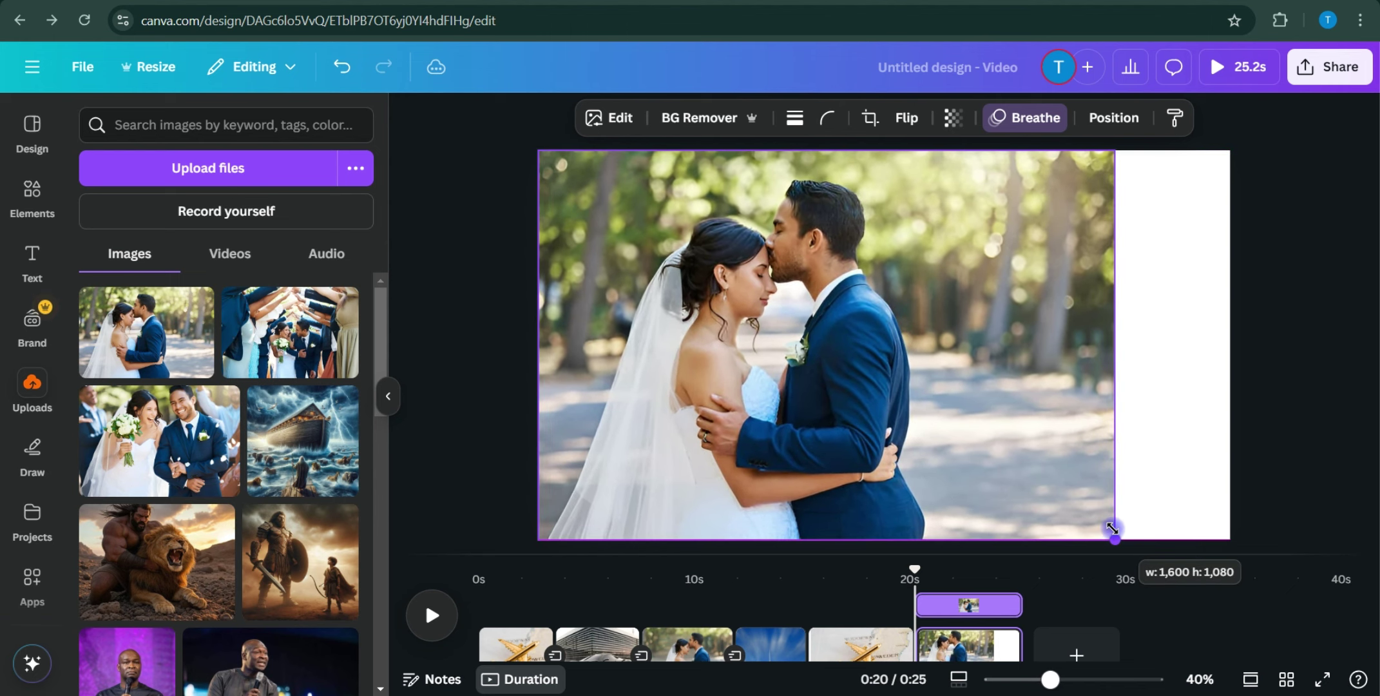
left_click_drag(1002, 443, 1064, 442)
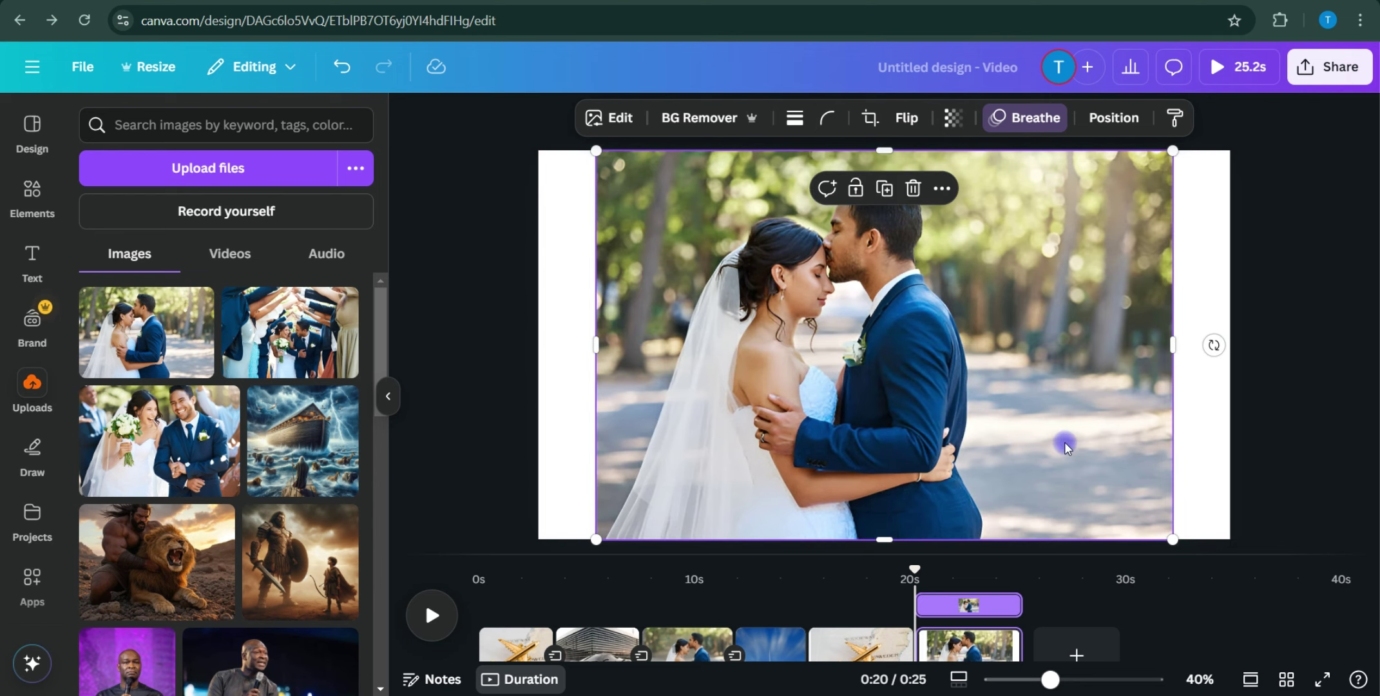
left_click_drag(957, 227, 956, 236)
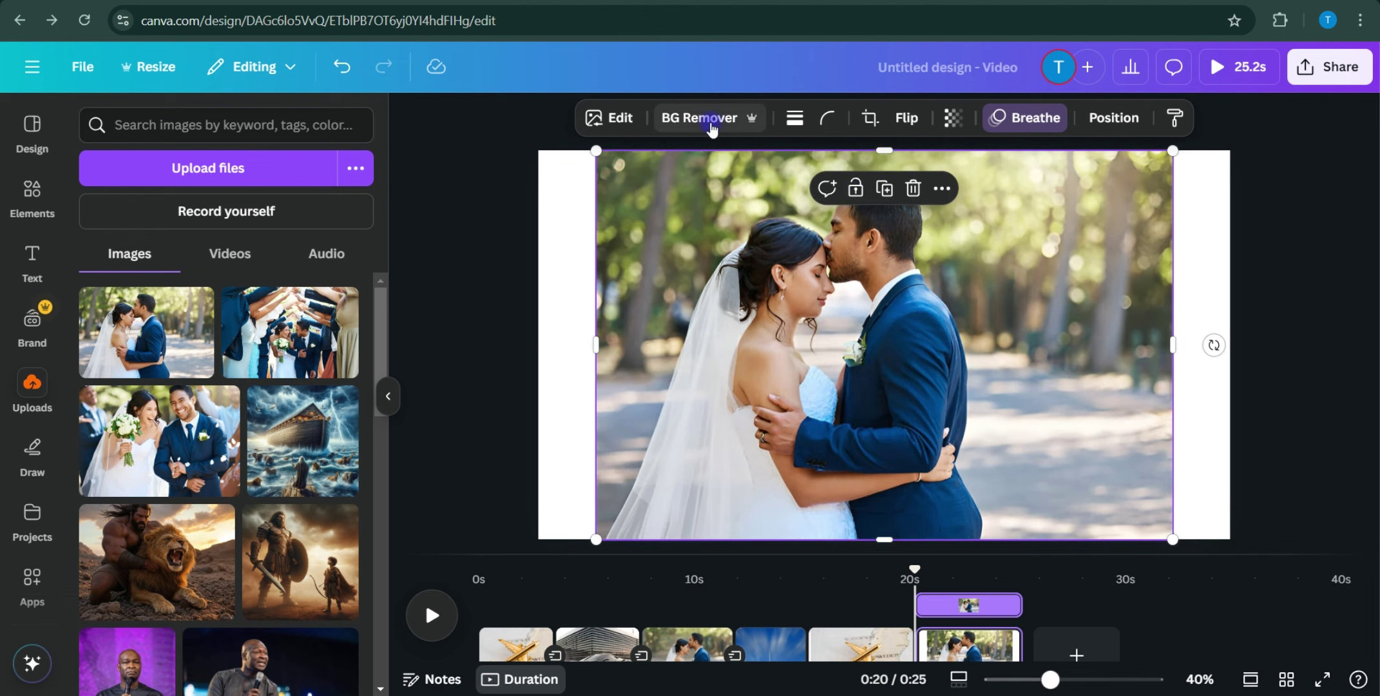
Fill the blank page sides around the wedding photo using Magic Expand with the Whole Page size
left_click(618, 123)
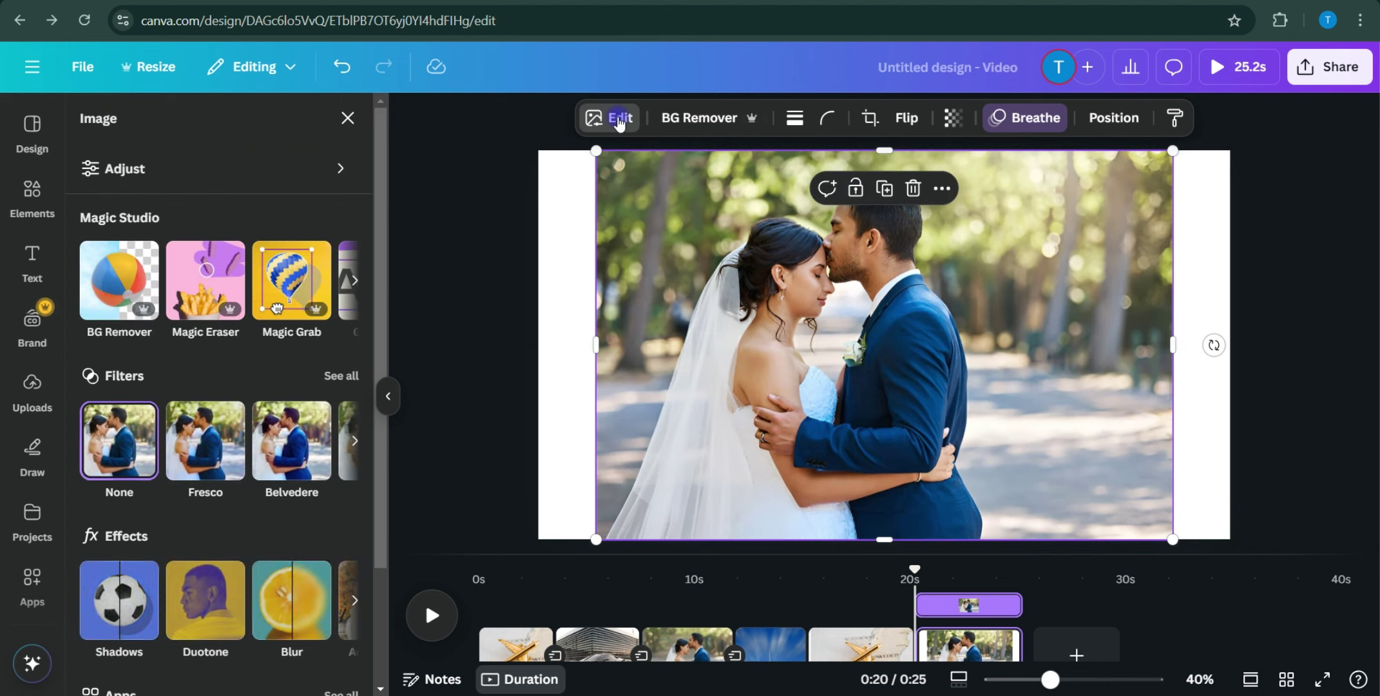
left_click(351, 281)
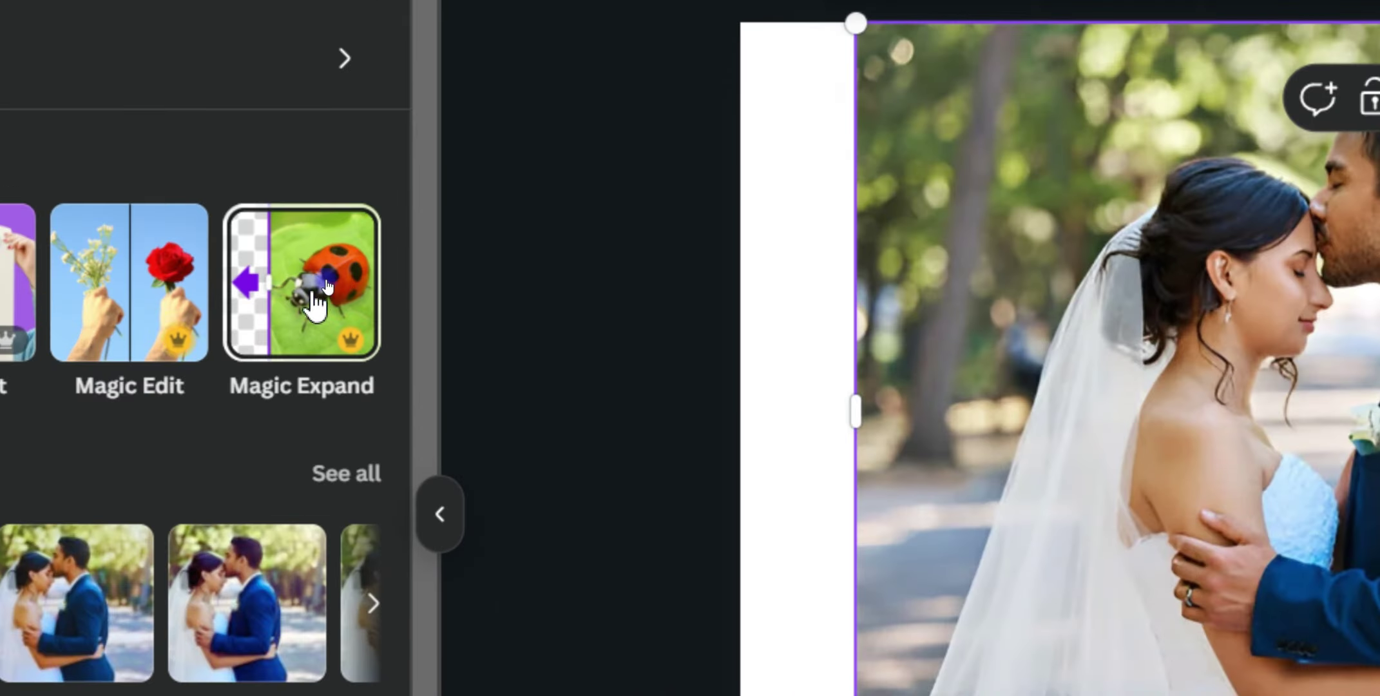
left_click(317, 284)
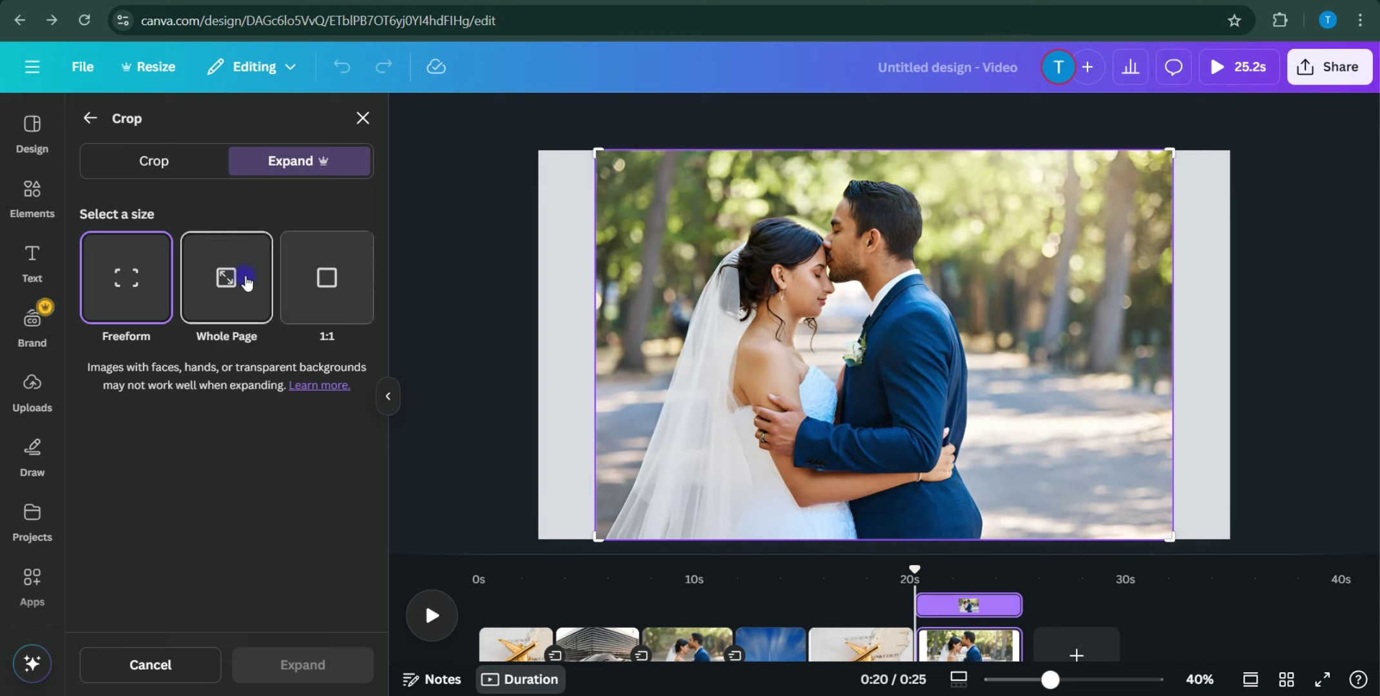
left_click(247, 281)
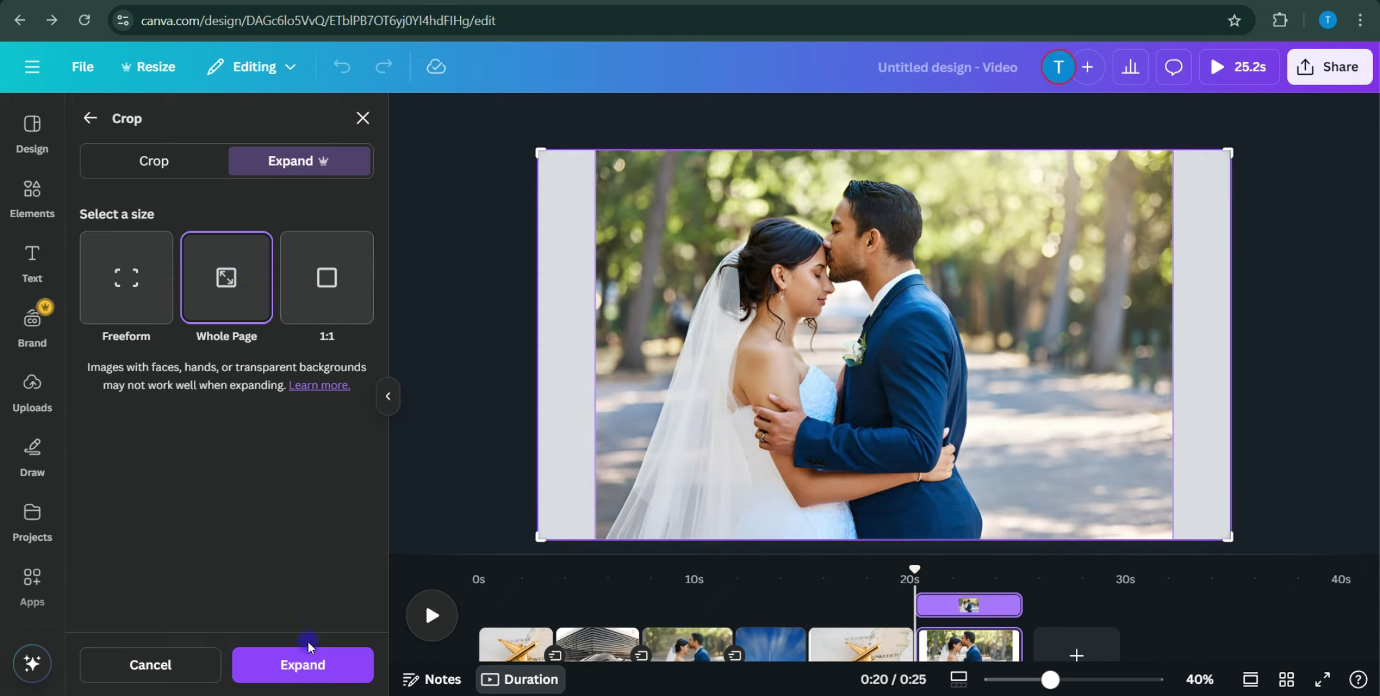
left_click(320, 671)
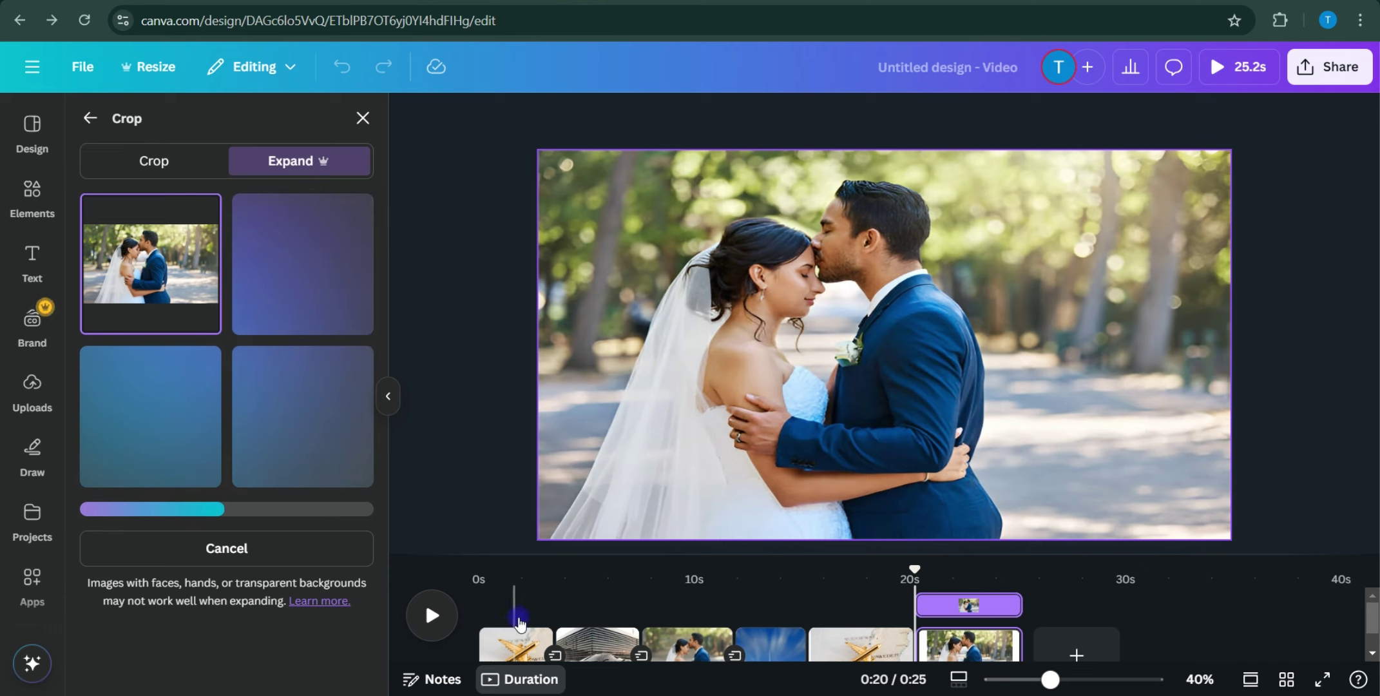
left_click(770, 384)
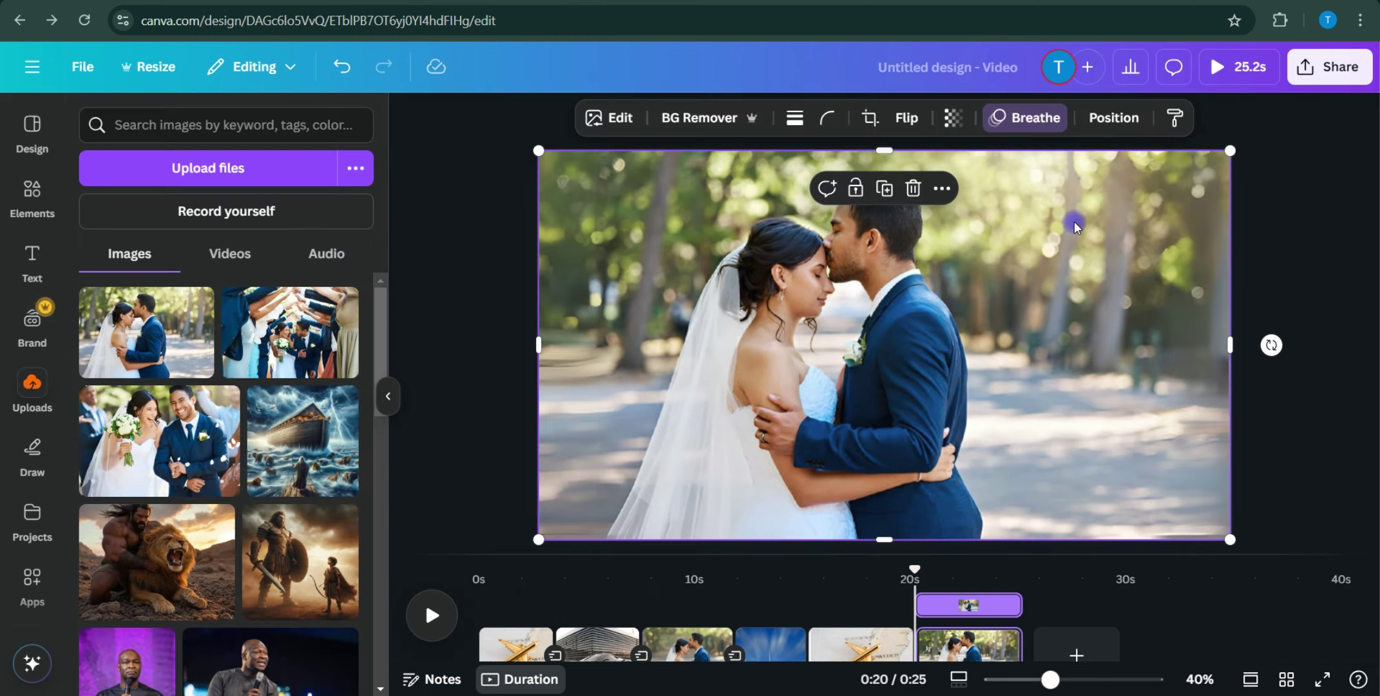
Separate the embracing couple from the wedding photo's background with Magic Grab, selecting the bride, the groom, his boutonniere, trousers and the arm between them
left_click(611, 128)
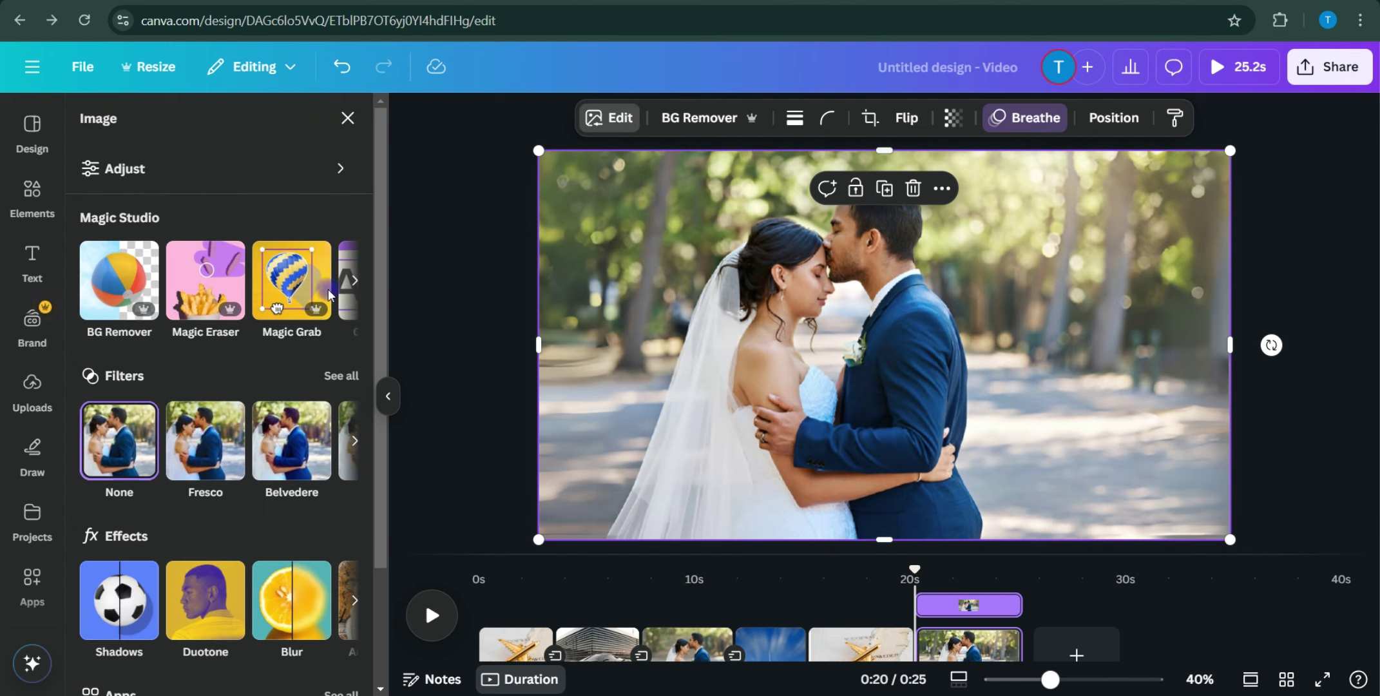
left_click(293, 285)
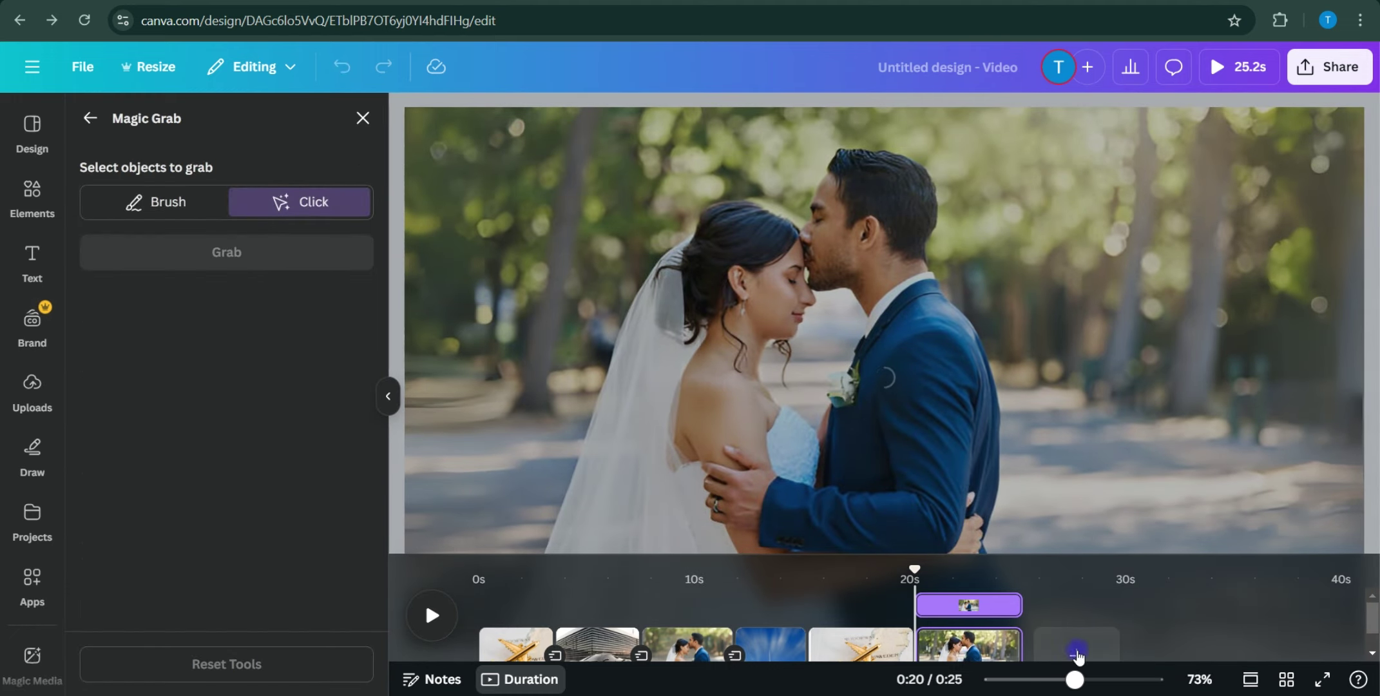
left_click_drag(1074, 679, 1041, 682)
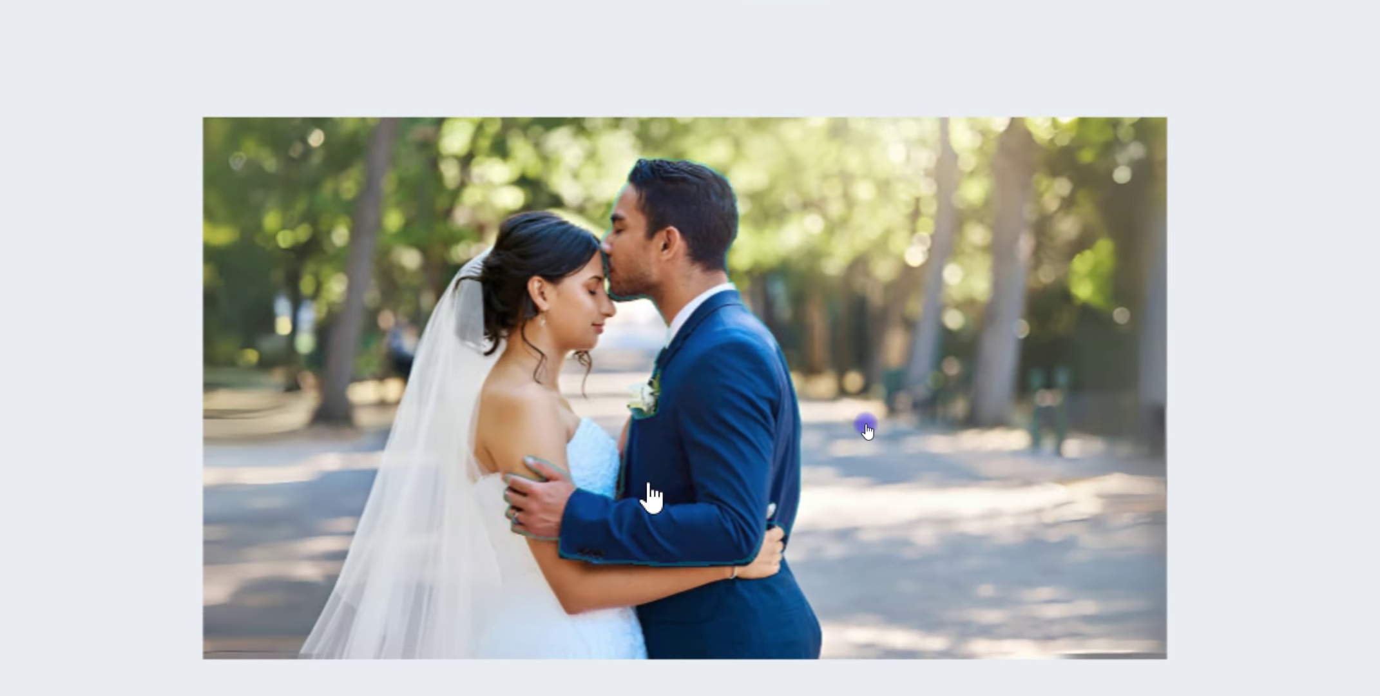
left_click(651, 495)
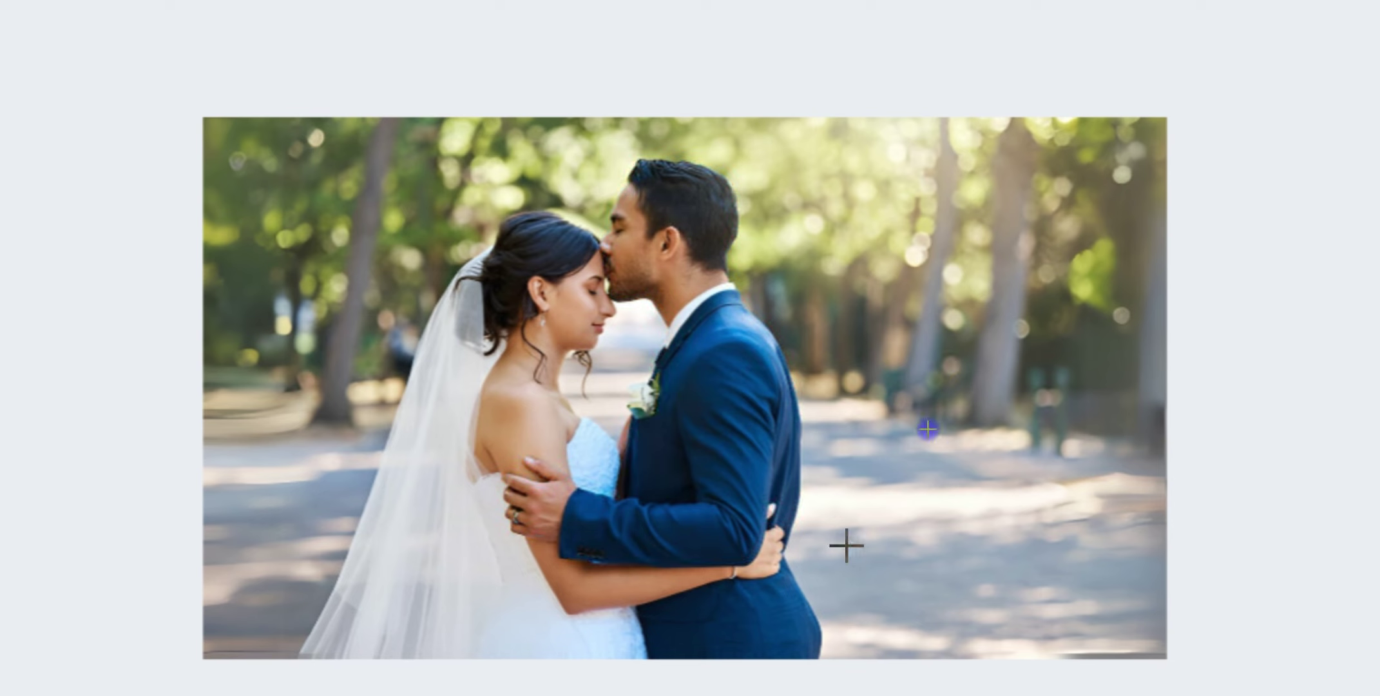
left_click(535, 284)
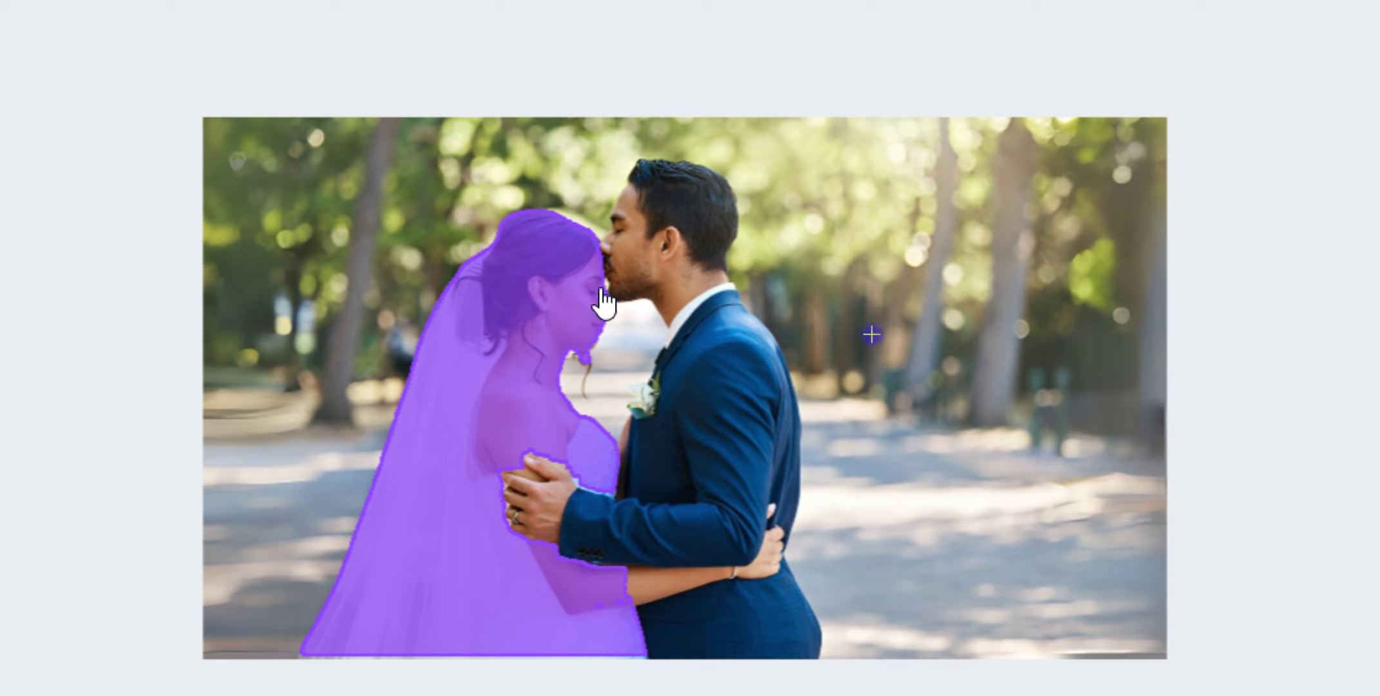
left_click(714, 314)
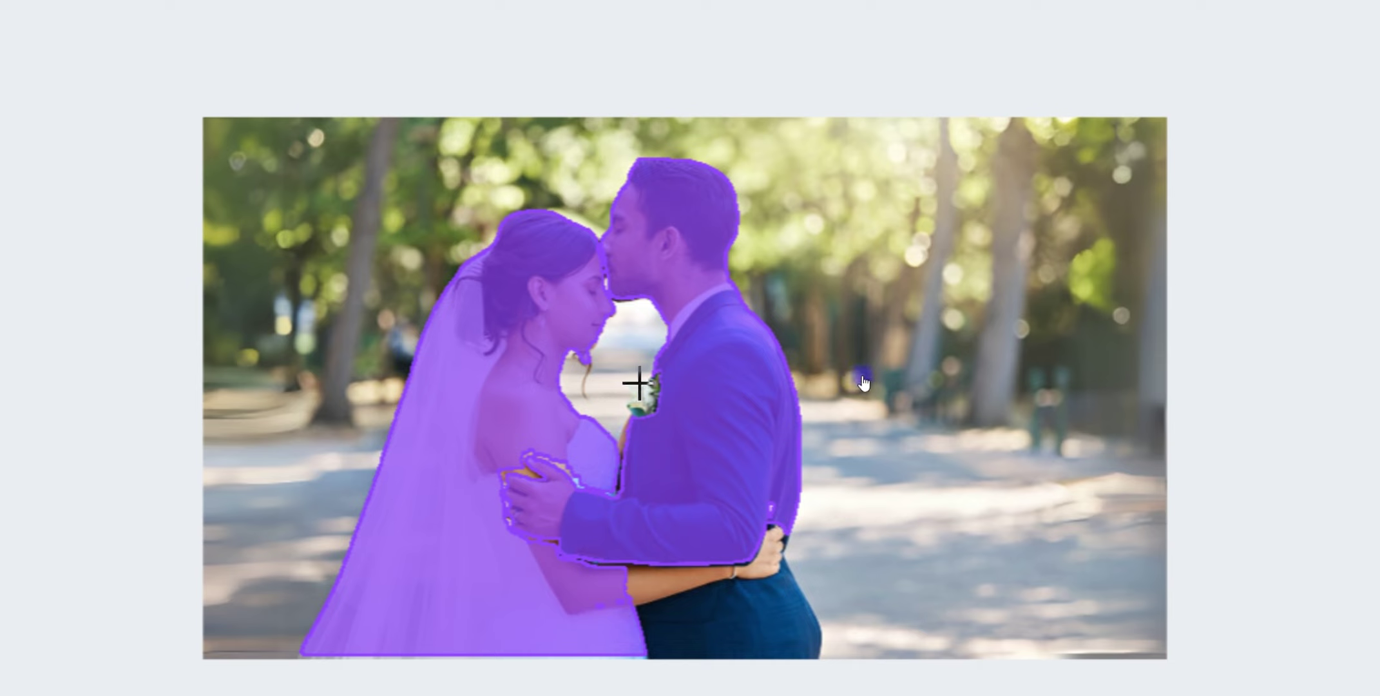
left_click(643, 406)
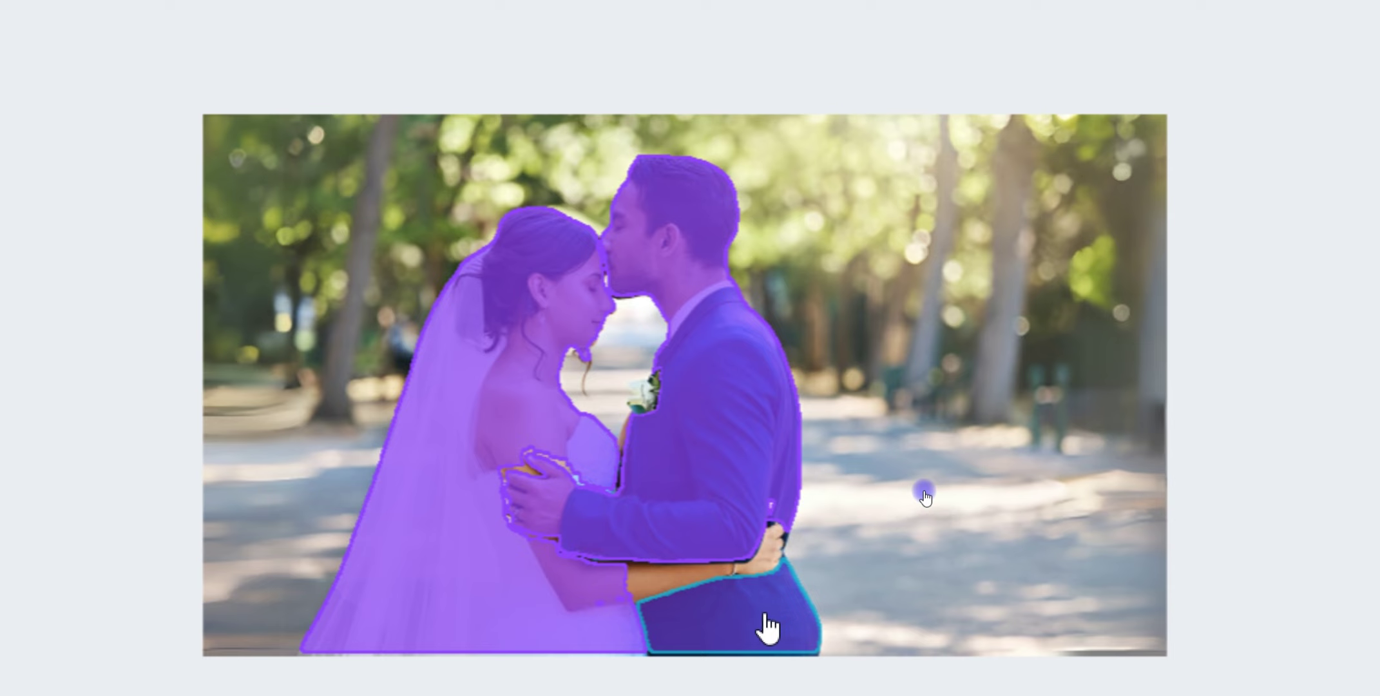
left_click(768, 628)
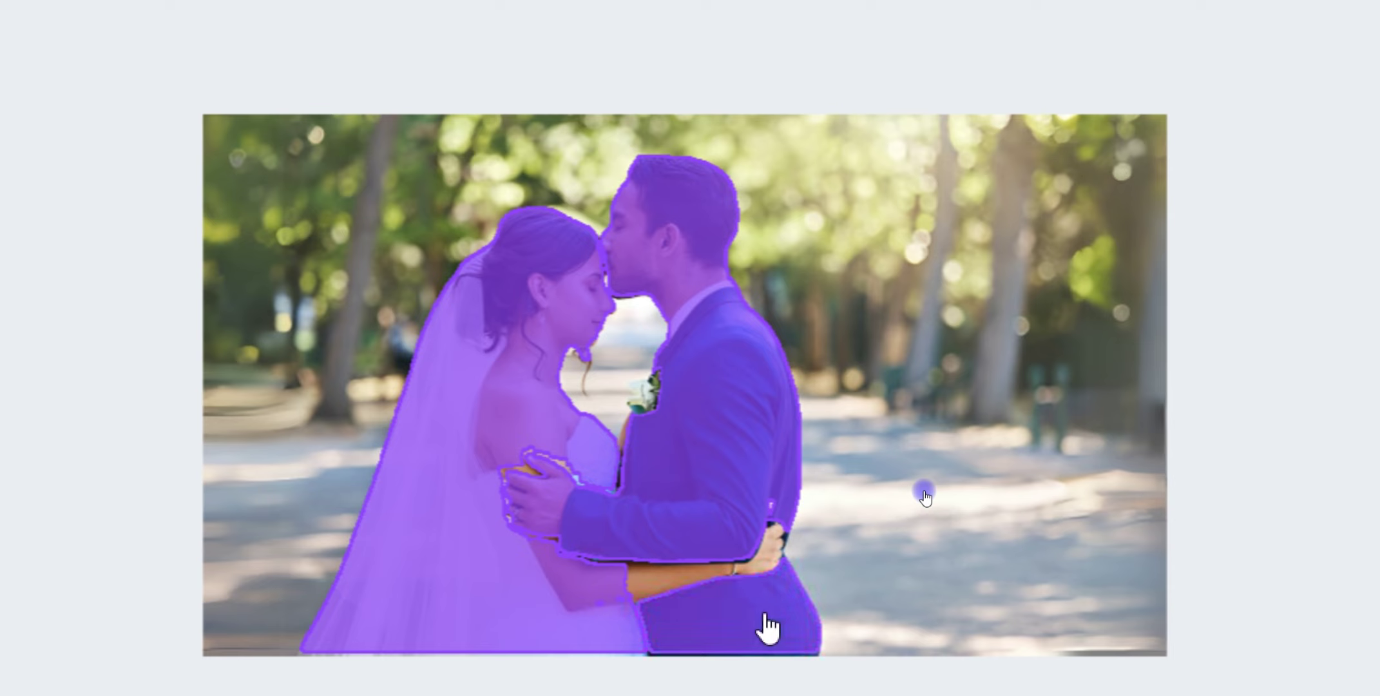
left_click(668, 572)
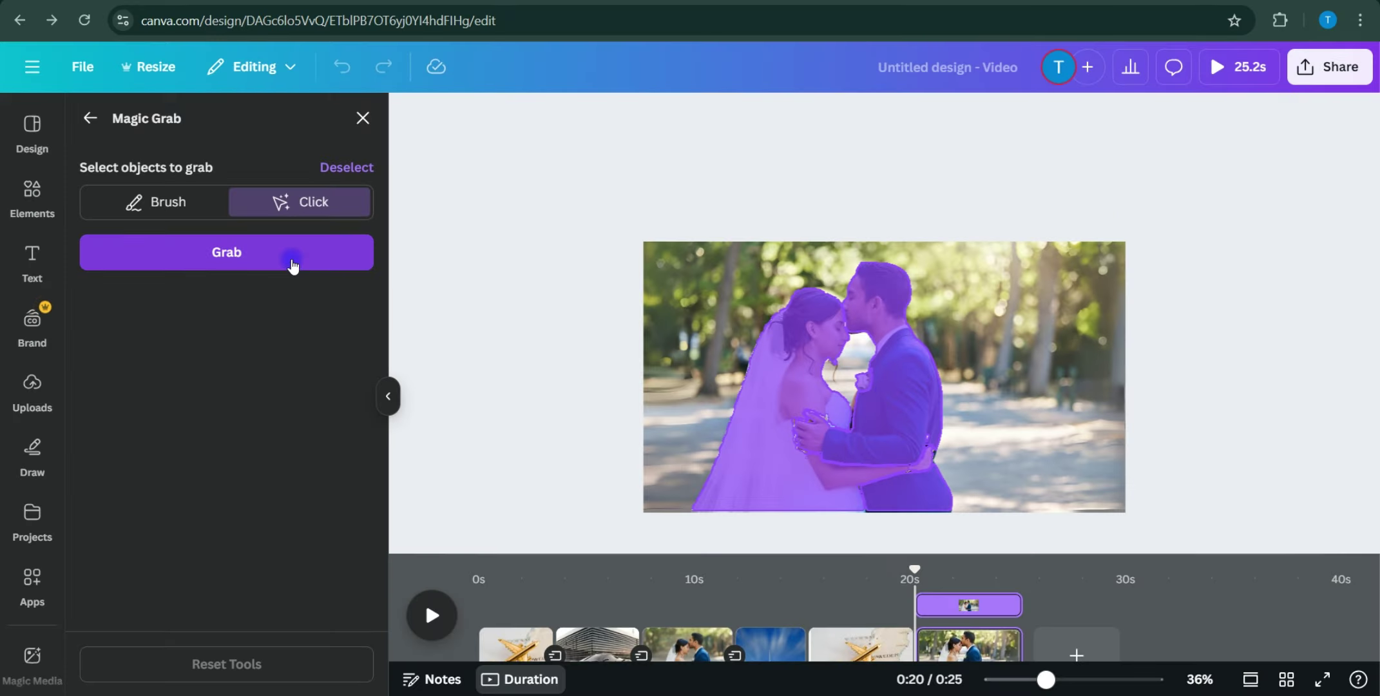
left_click(293, 265)
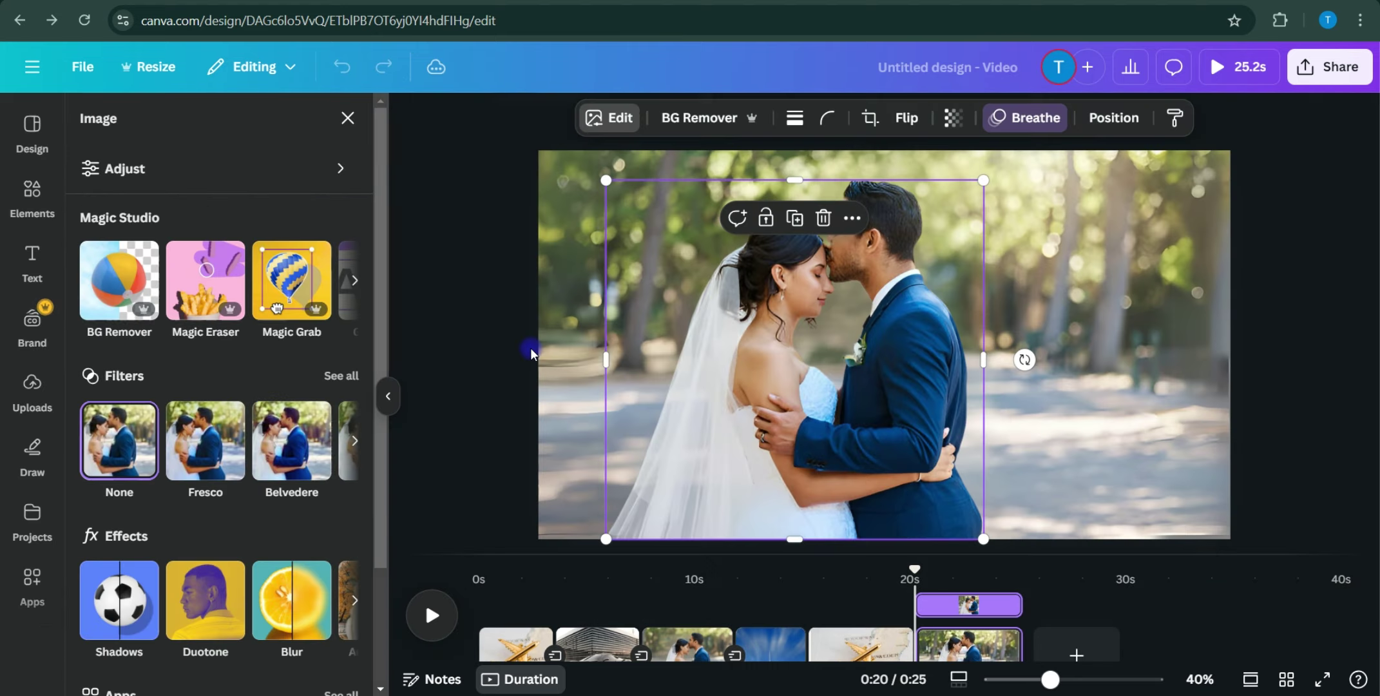
Move the couple cutout to the page's centre and stretch the background image beyond all four page edges
left_click_drag(723, 371, 804, 366)
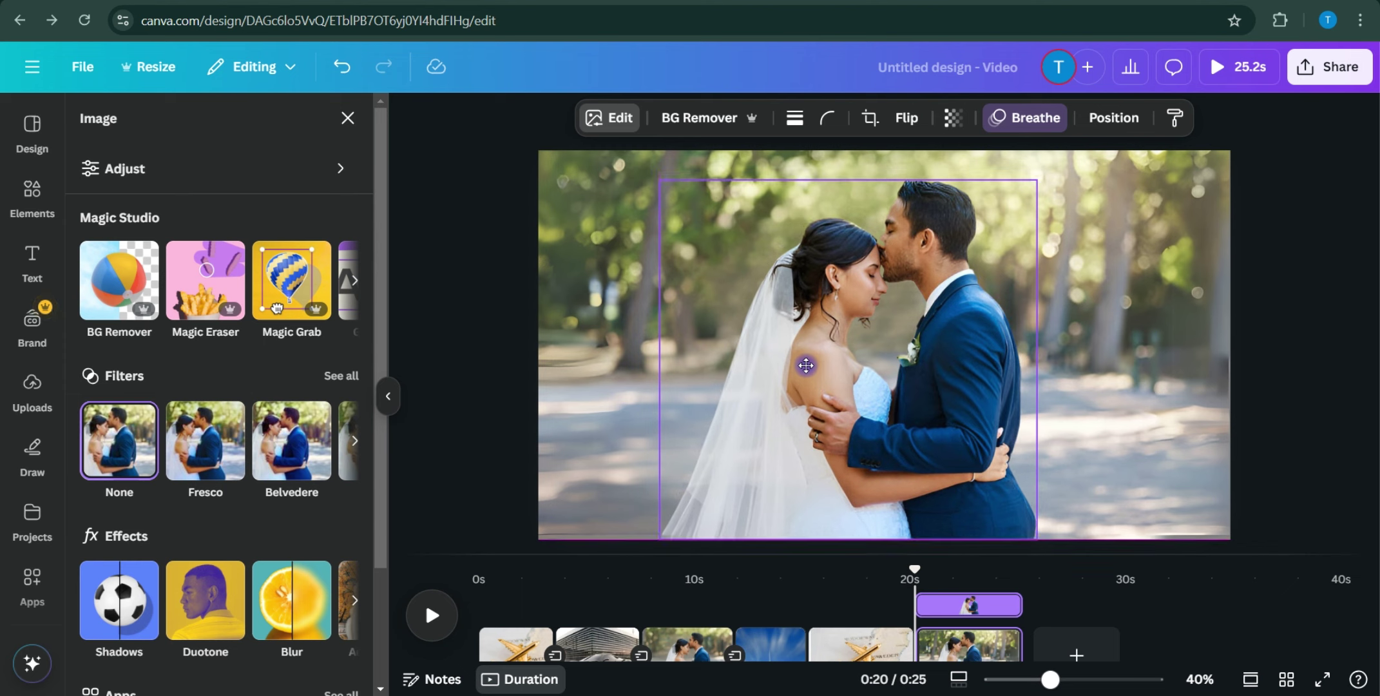
left_click(1100, 292)
left_click_drag(1231, 338, 1283, 339)
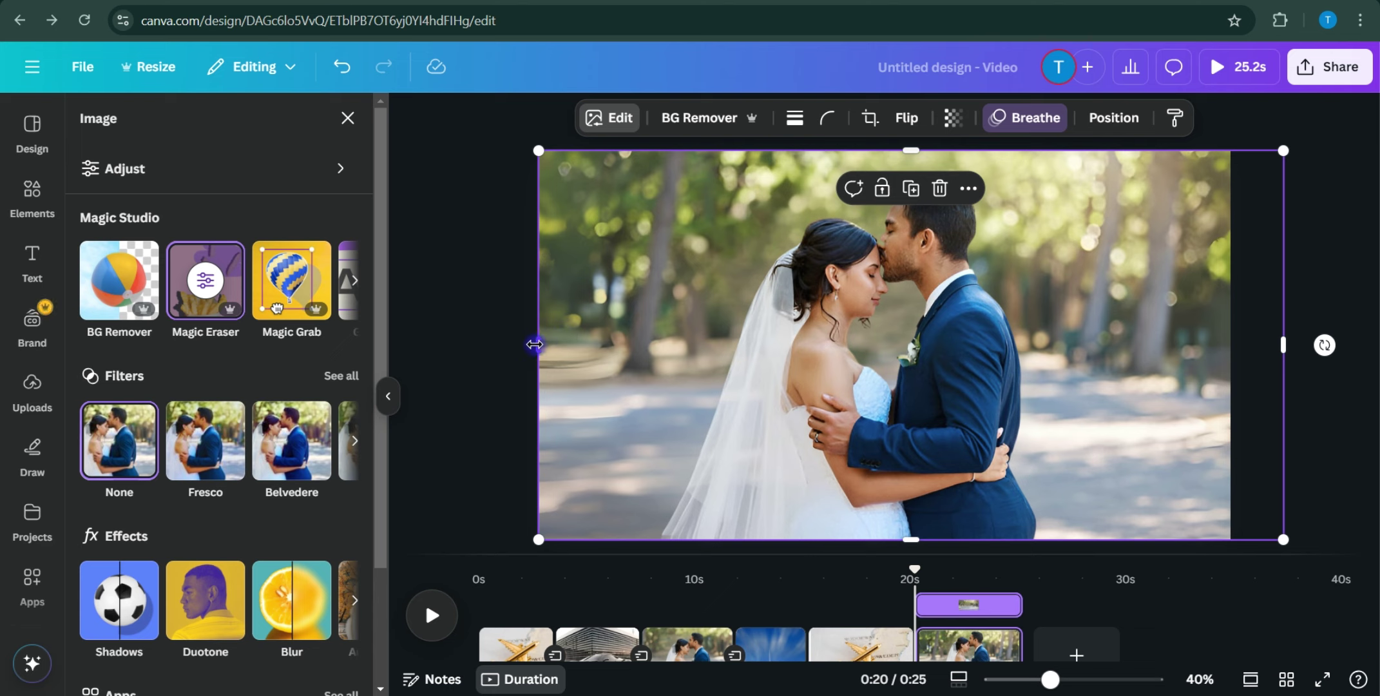
left_click_drag(538, 345, 487, 345)
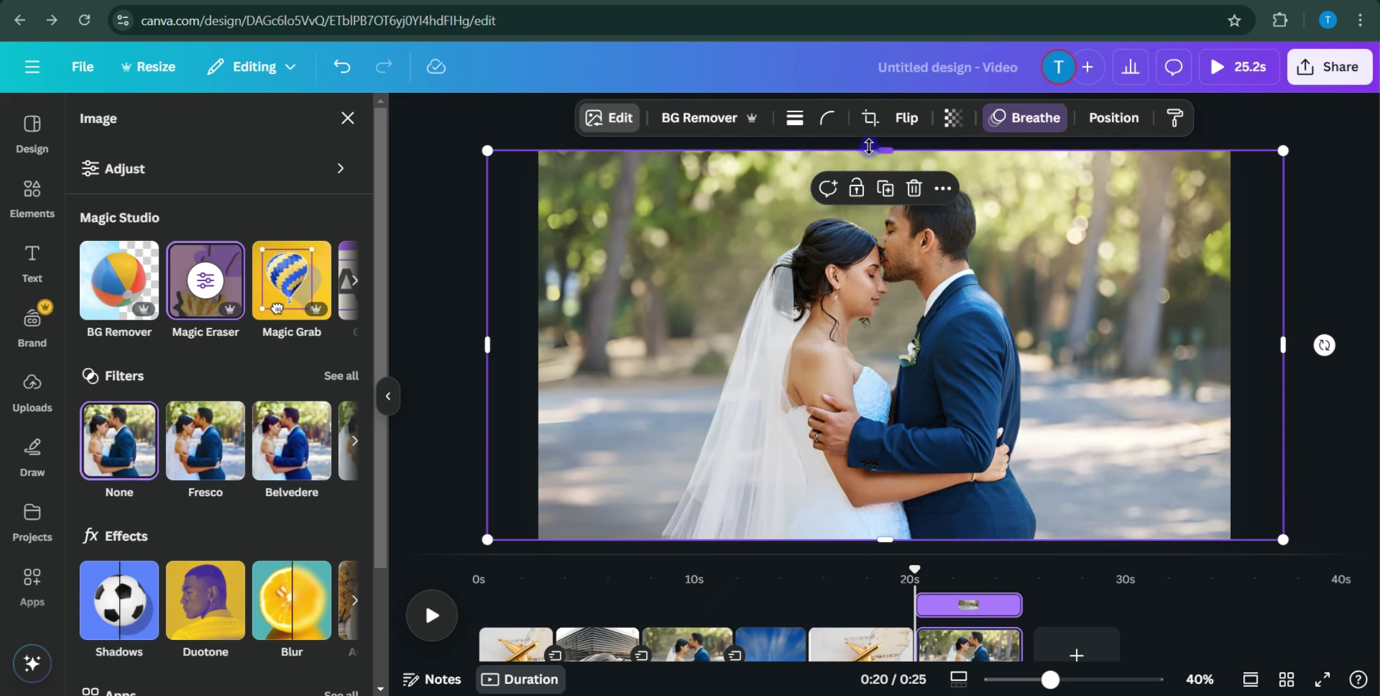
left_click_drag(886, 150, 883, 128)
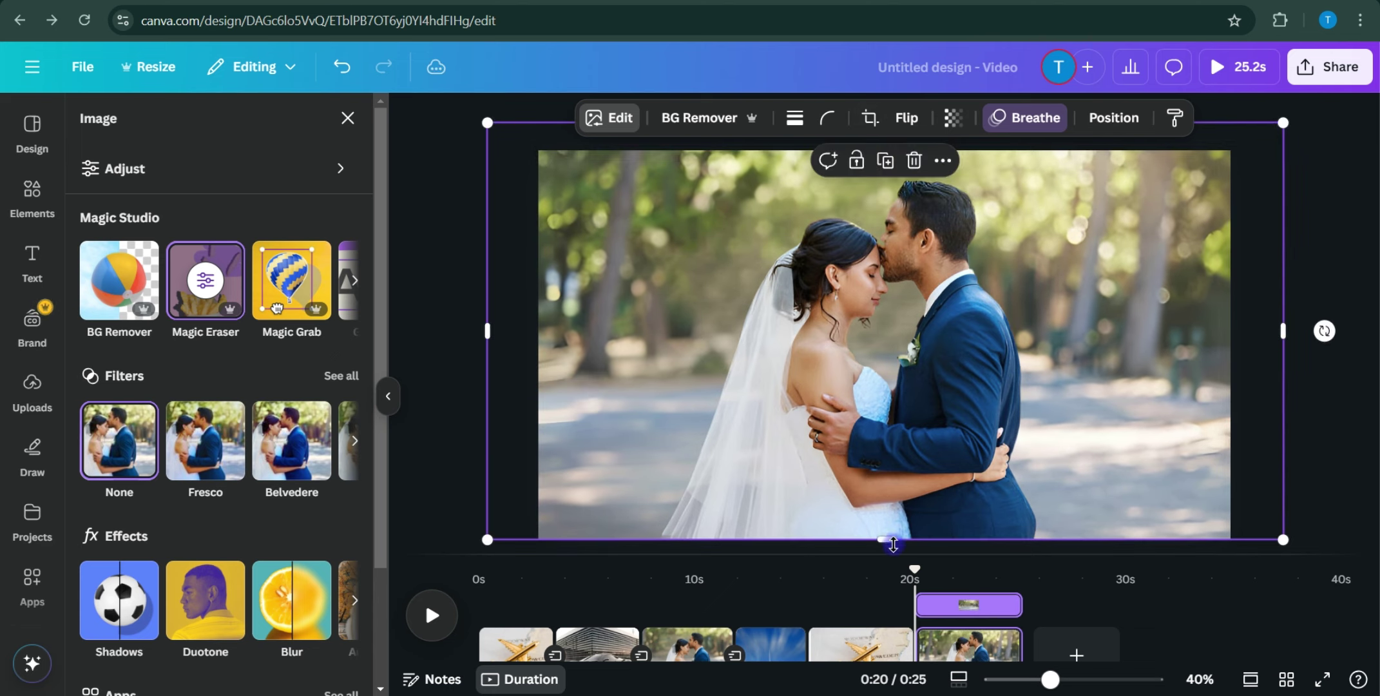
mouse_move(889, 541)
left_mouse_down()
mouse_move(886, 567)
mouse_move(889, 554)
left_mouse_up()
Shrink the couple cutout and position it at the lower centre, with its bottom edge extending slightly below the page
left_click_drag(890, 503, 879, 454)
left_click_drag(1038, 535, 970, 464)
left_click_drag(876, 427, 928, 510)
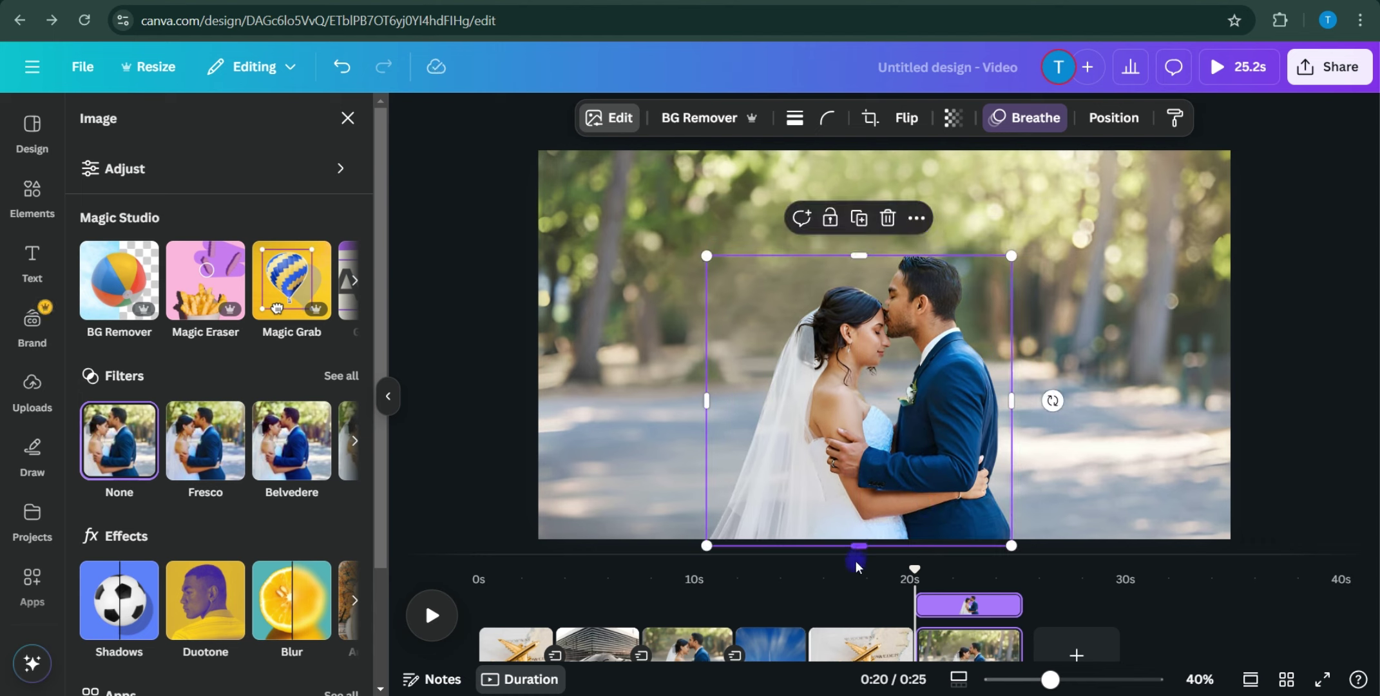
left_click_drag(856, 563, 857, 567)
left_click_drag(1013, 256, 1031, 240)
left_click_drag(961, 365, 946, 360)
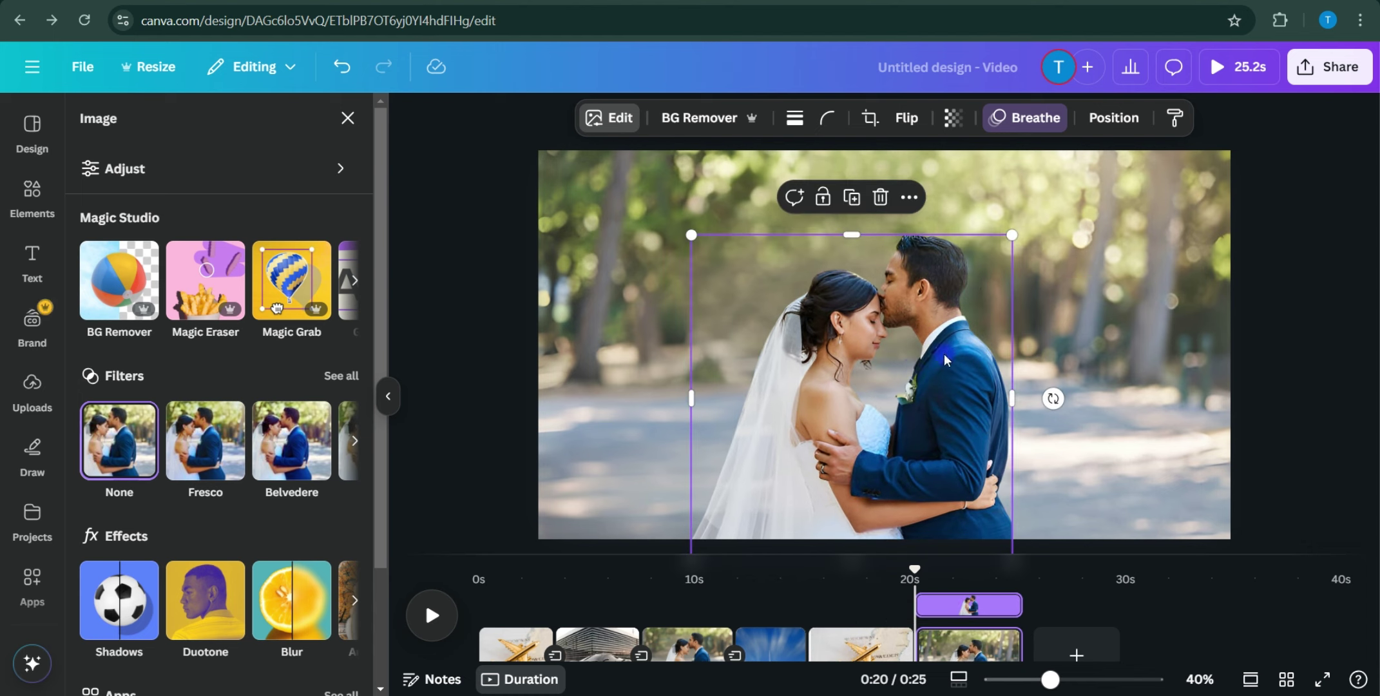
Set the scale direction of the couple's Breathe animation to In
left_click(1043, 129)
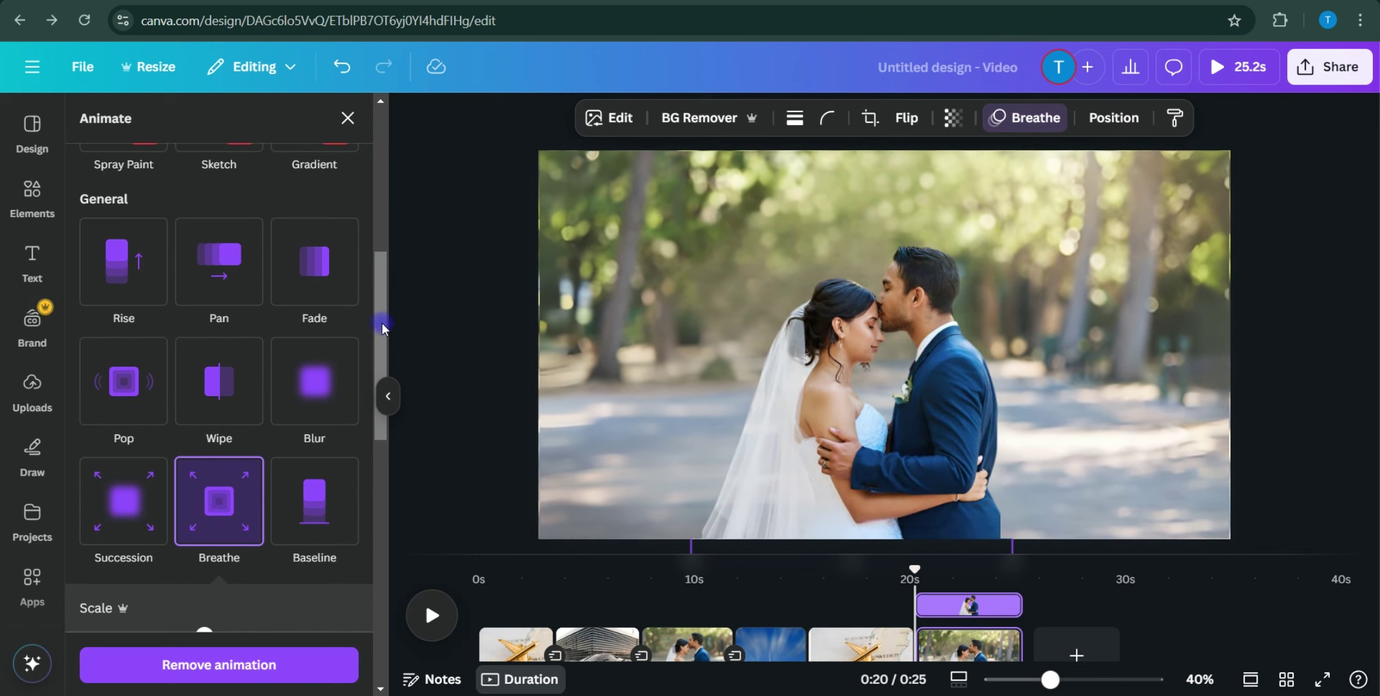
left_click_drag(383, 329, 390, 453)
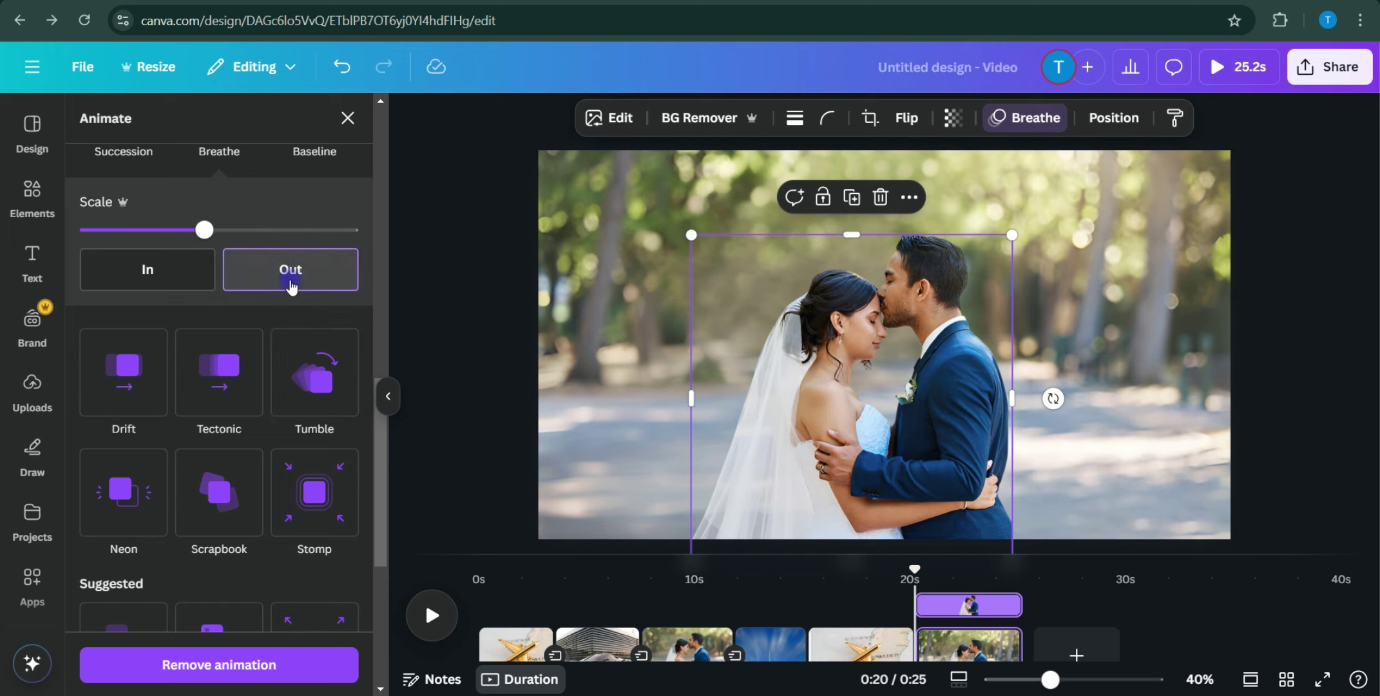
left_click(292, 284)
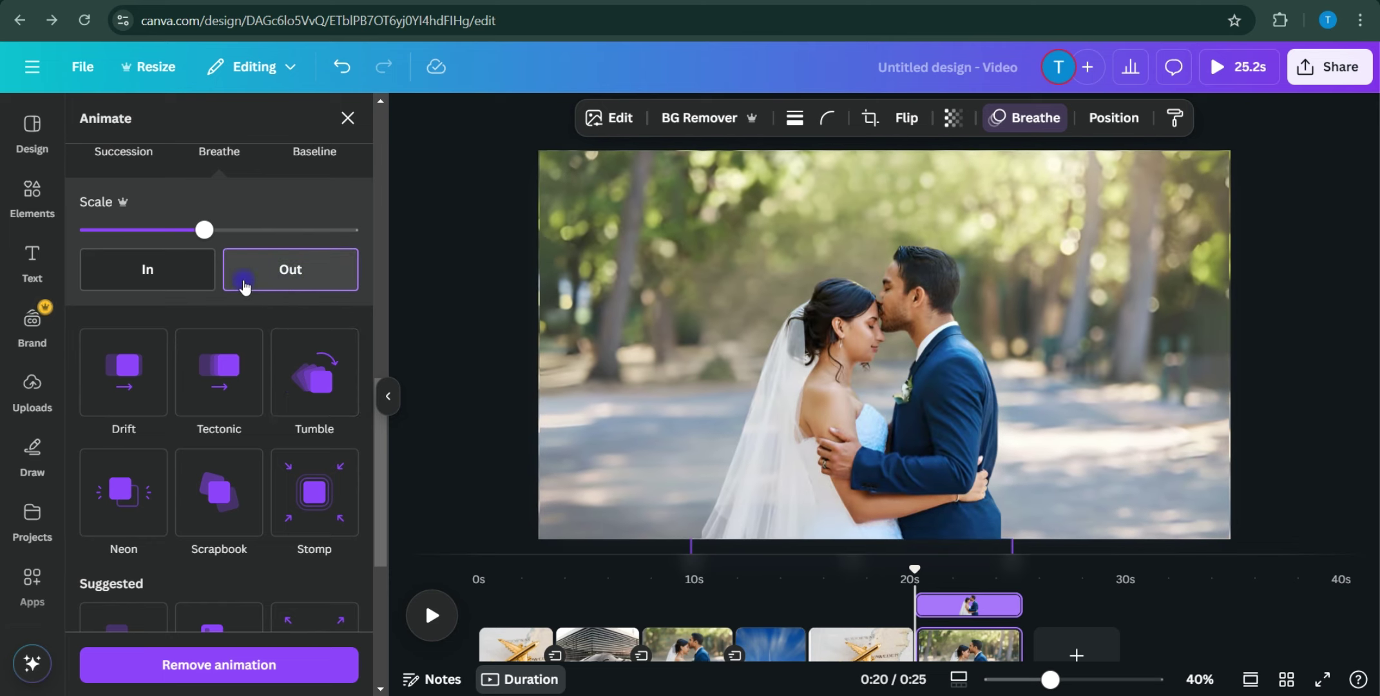
left_click(148, 269)
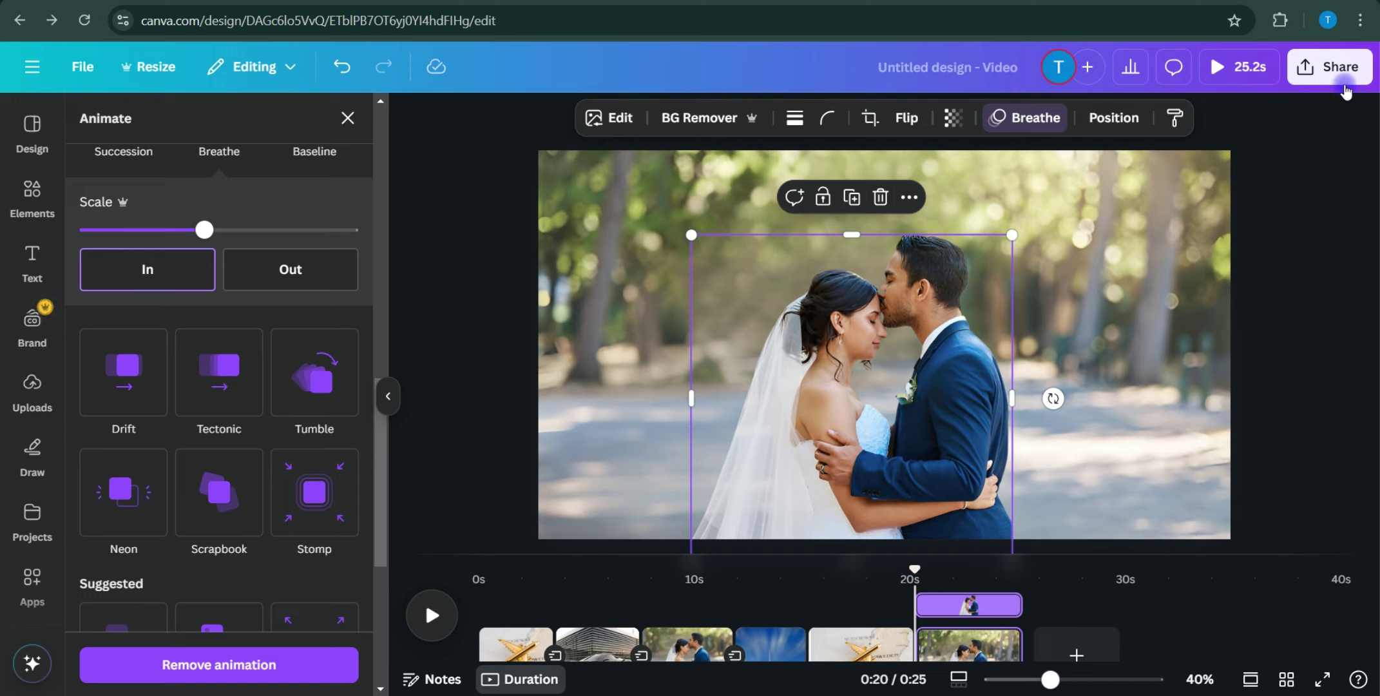
Set the MP4 download quality to 4K (UHD) for all pages and dismiss the download settings
left_click(1343, 80)
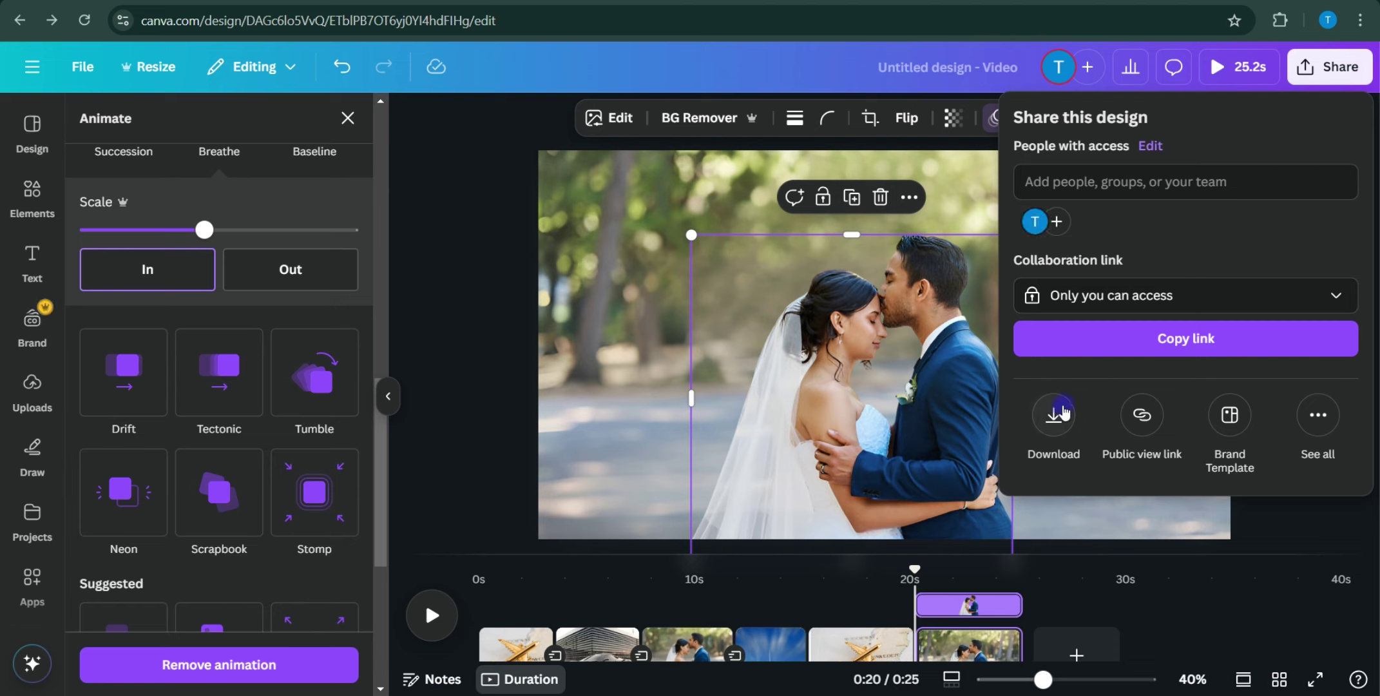
left_click(1054, 416)
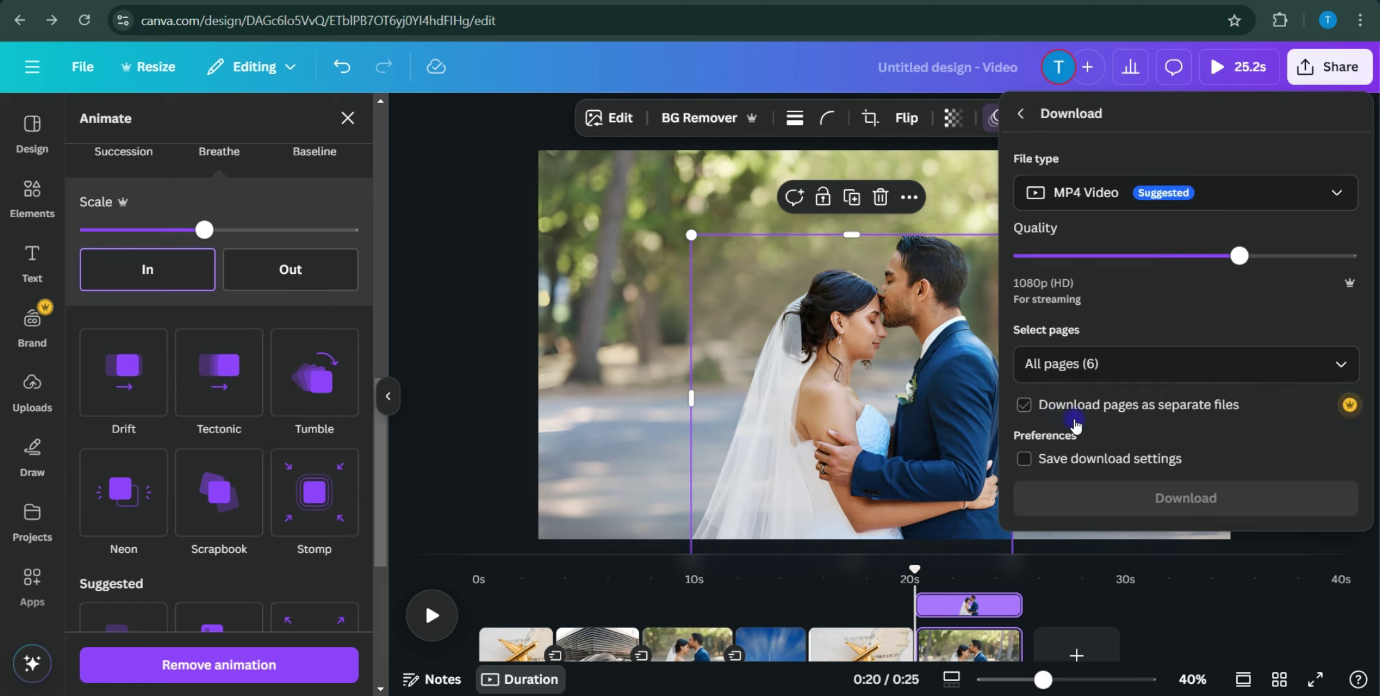
left_click_drag(1238, 257, 1309, 274)
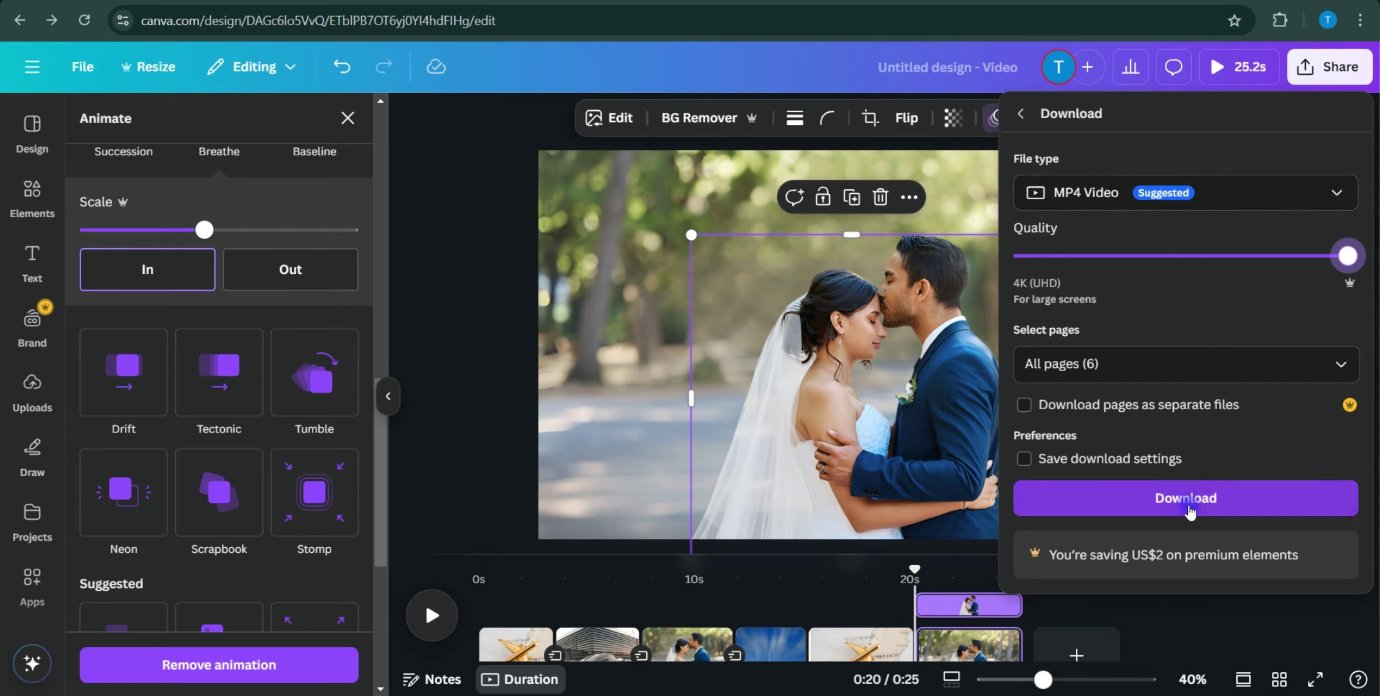
left_click(429, 157)
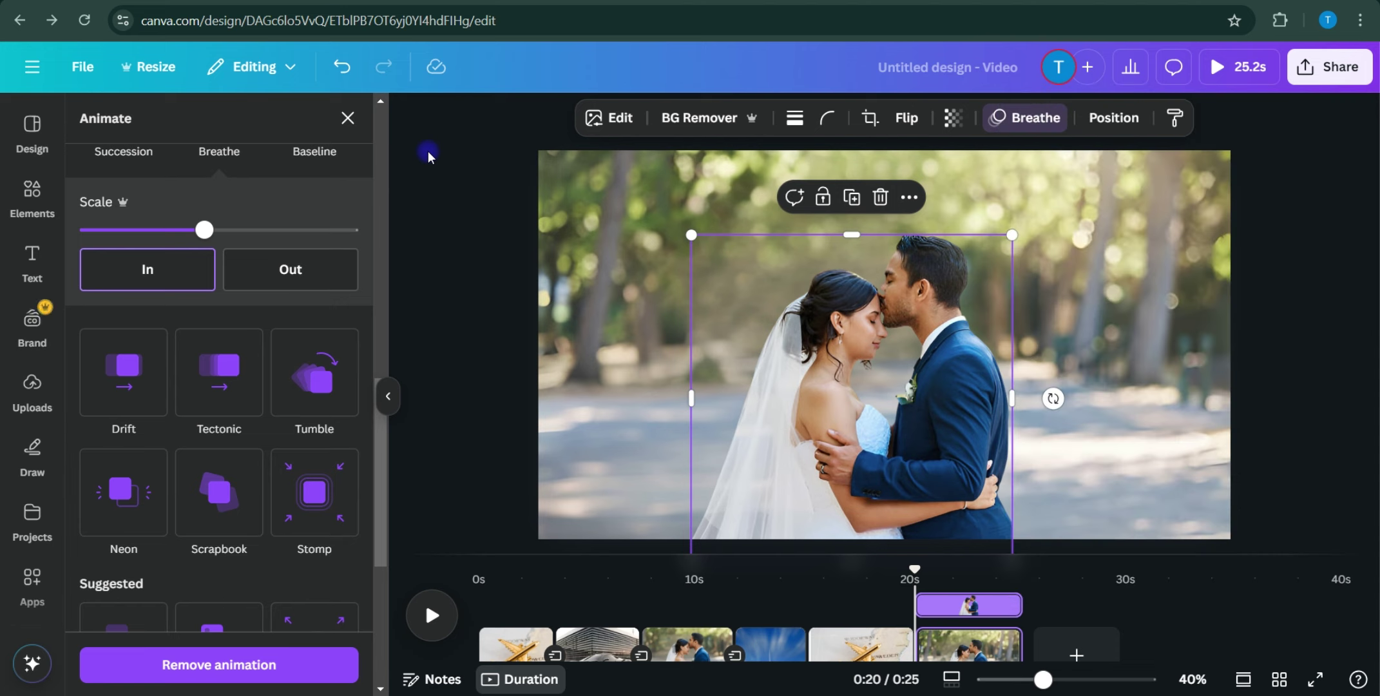